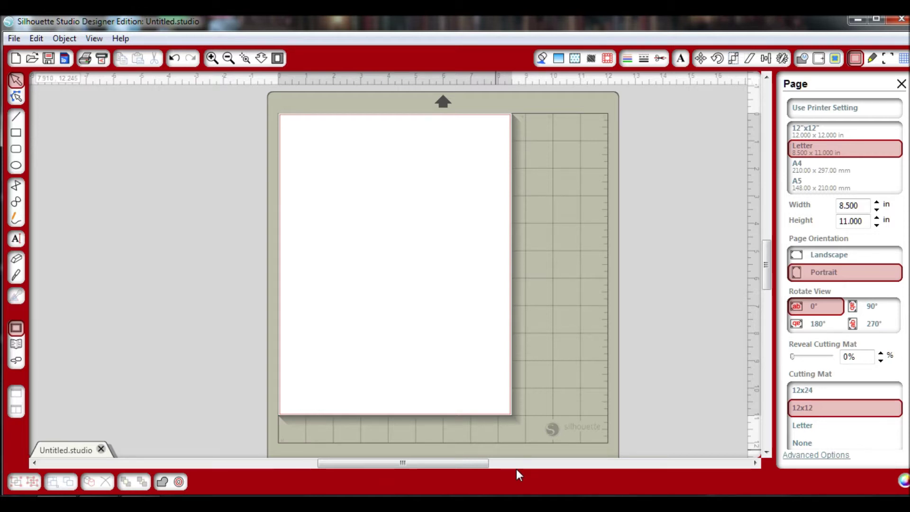
# - Minimize Silhouette Studio to get back to the blog in Chrome
pyautogui.click(522, 471)
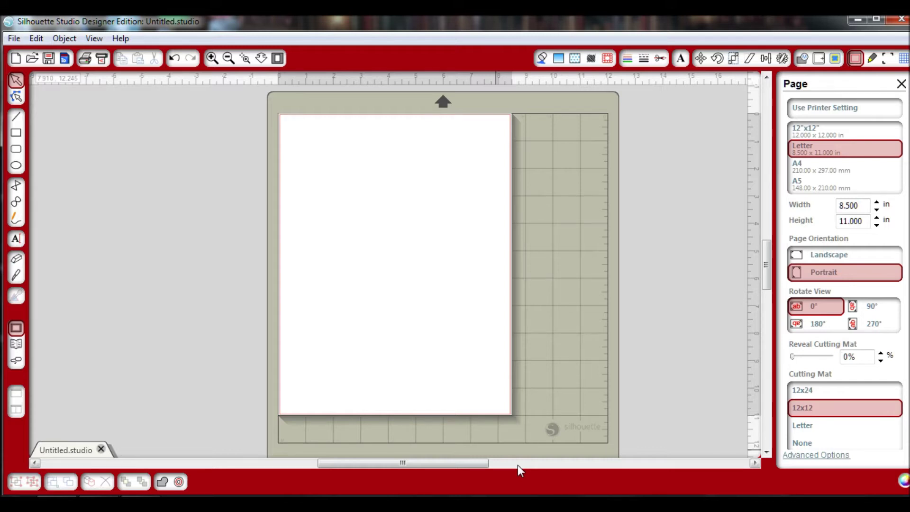
pyautogui.click(717, 300)
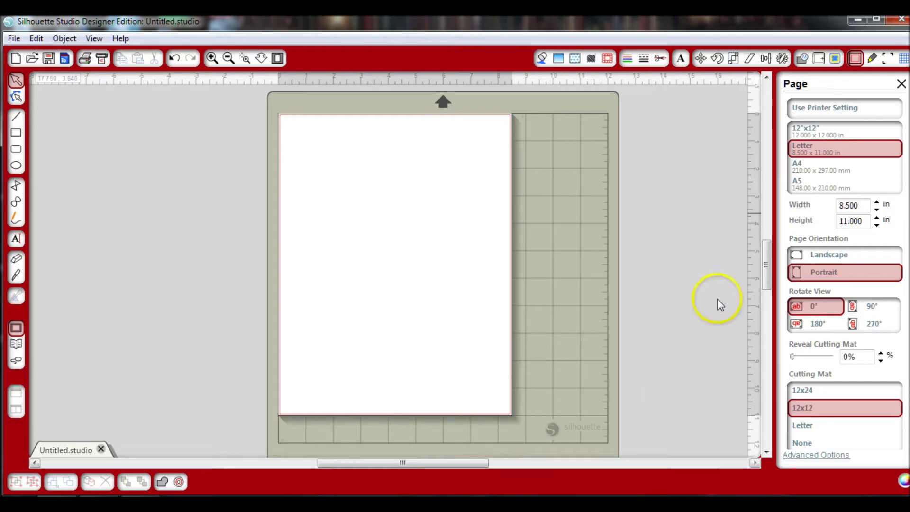
pyautogui.click(858, 19)
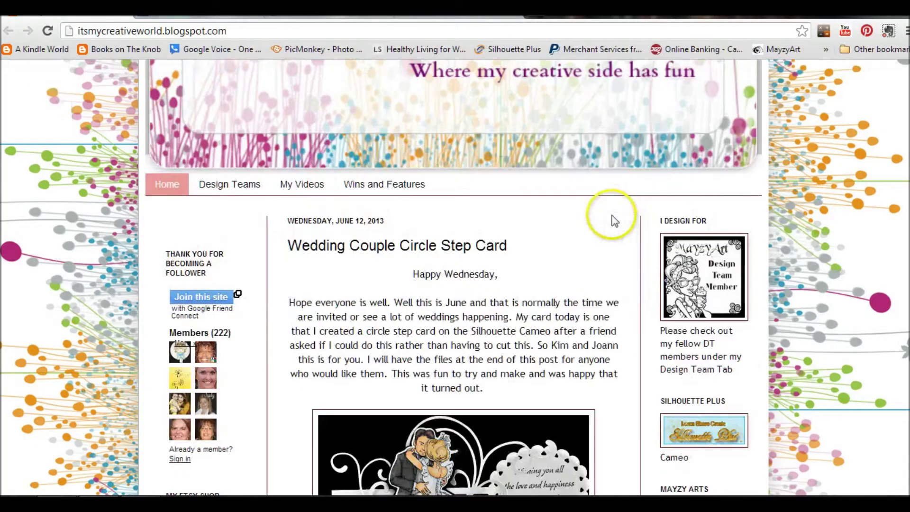
# - Follow the post's '7 Inch Version' link to its Box download page
pyautogui.scroll(-3, 611, 223)
pyautogui.scroll(-1, 607, 224)
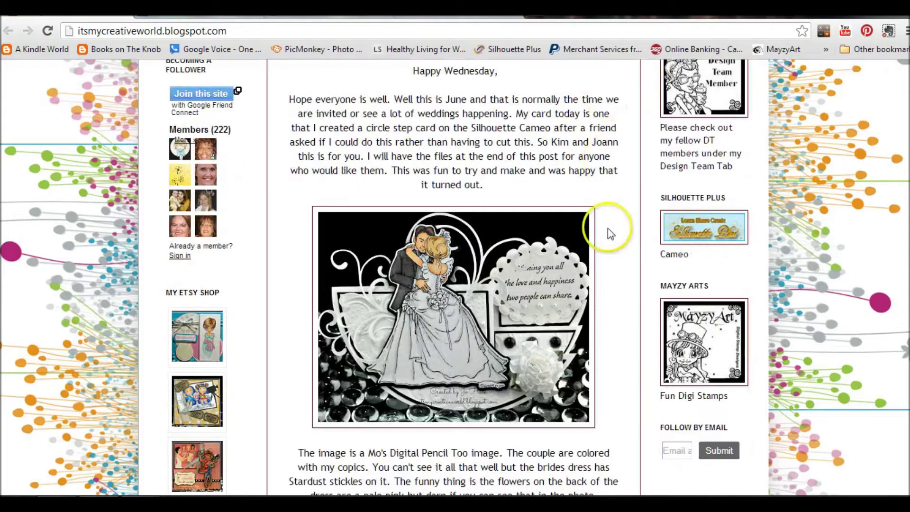
pyautogui.scroll(-6, 608, 229)
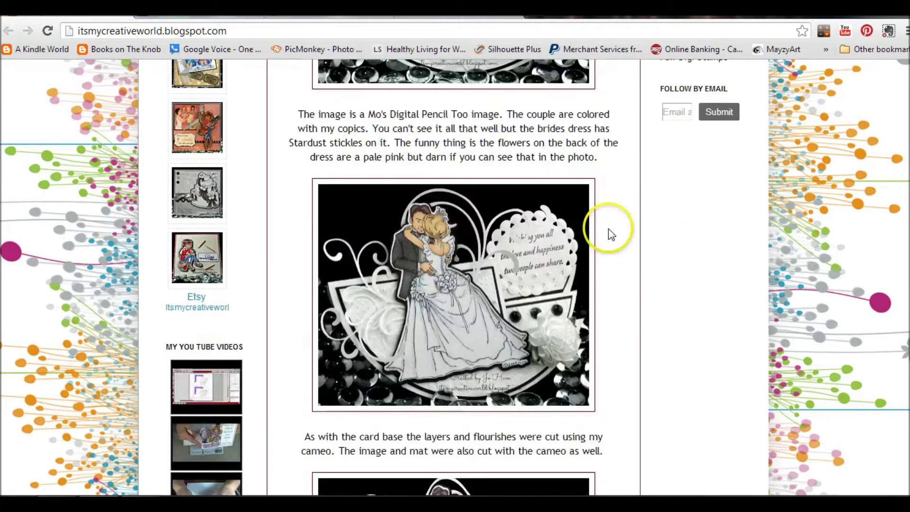
pyautogui.scroll(-15, 610, 232)
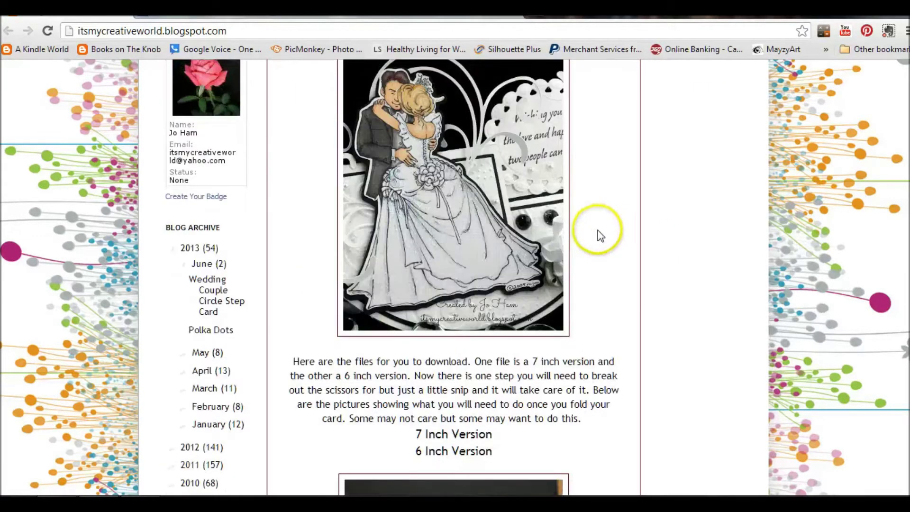
pyautogui.scroll(-7, 593, 231)
pyautogui.scroll(4, 598, 231)
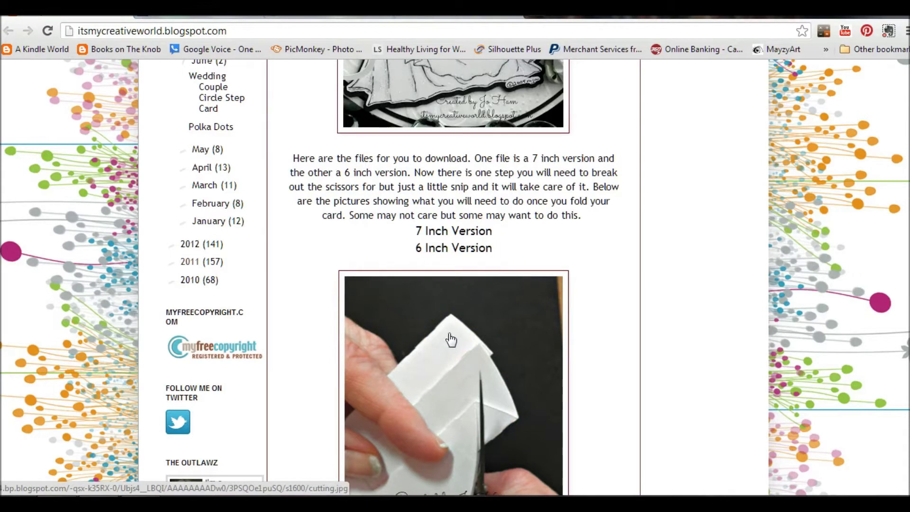
pyautogui.click(444, 233)
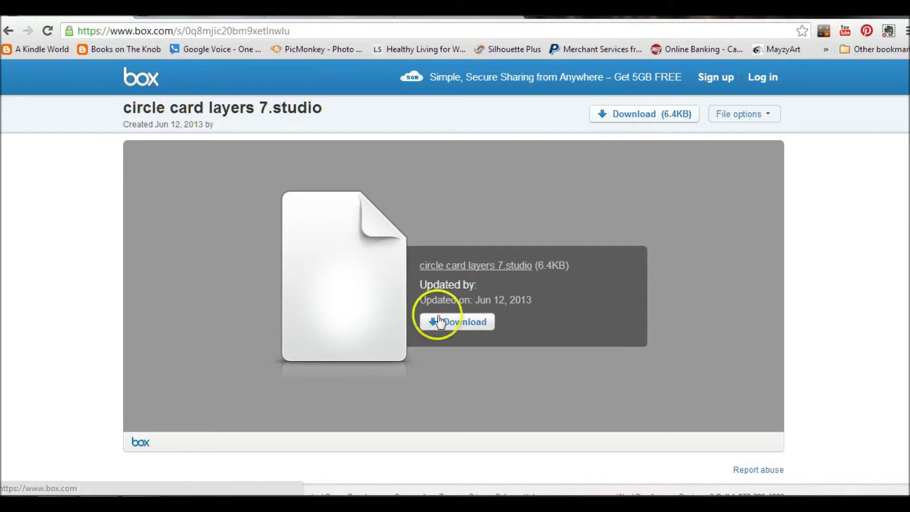
# - Download circle card layers 7.studio from Box and open Chrome's full downloads list
pyautogui.click(457, 322)
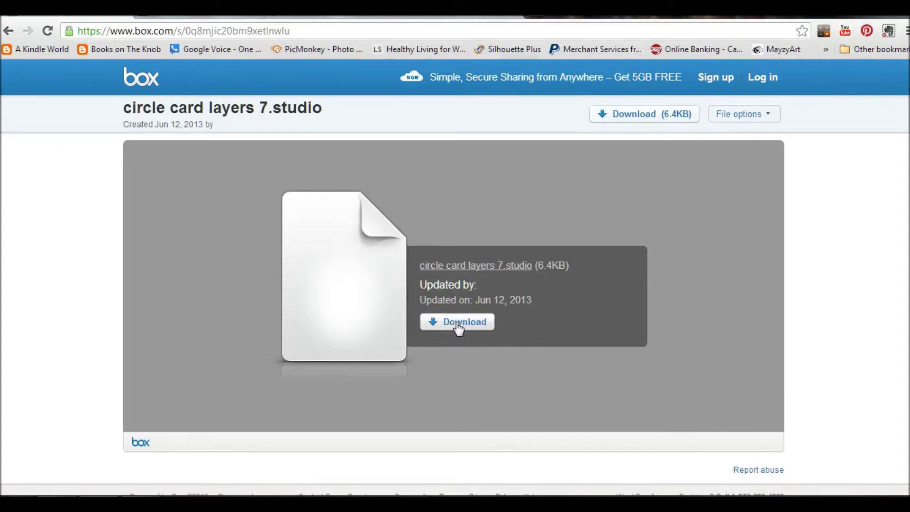
pyautogui.click(69, 483)
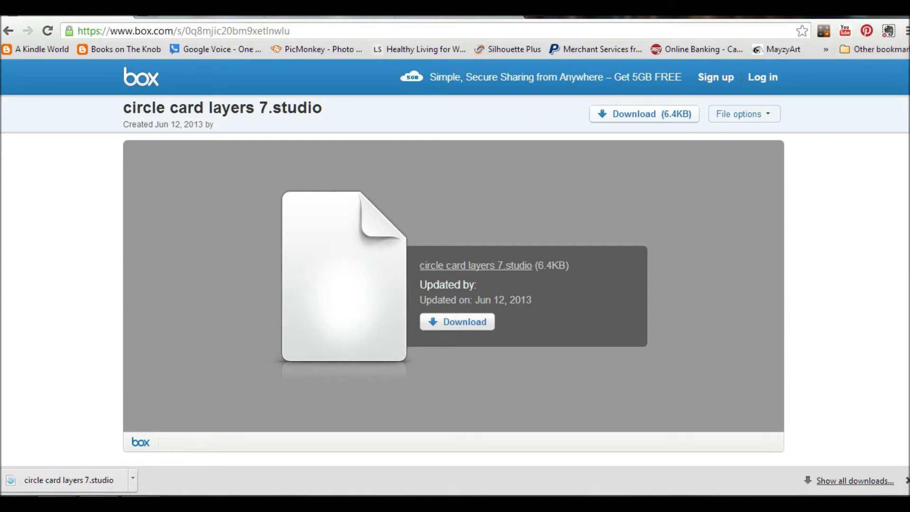
pyautogui.click(846, 481)
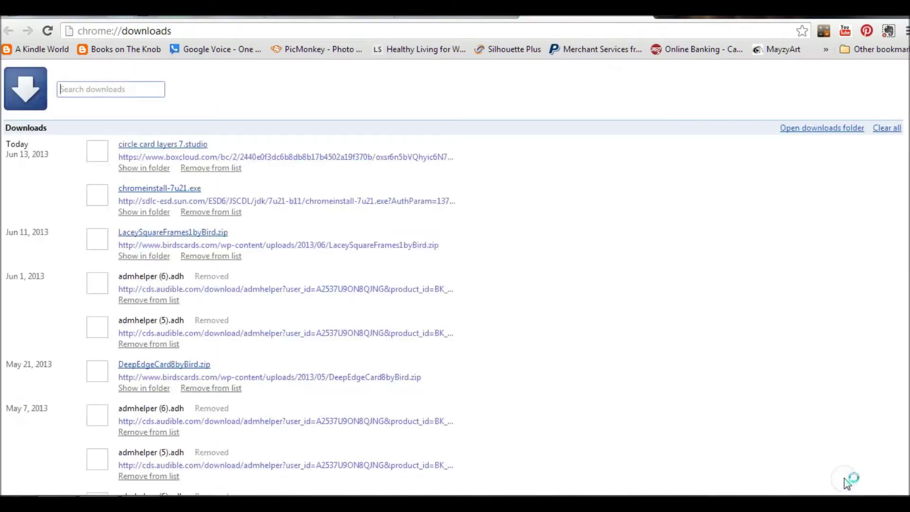
# - Show circle card layers 7.studio in the Downloads folder from Chrome
pyautogui.click(140, 170)
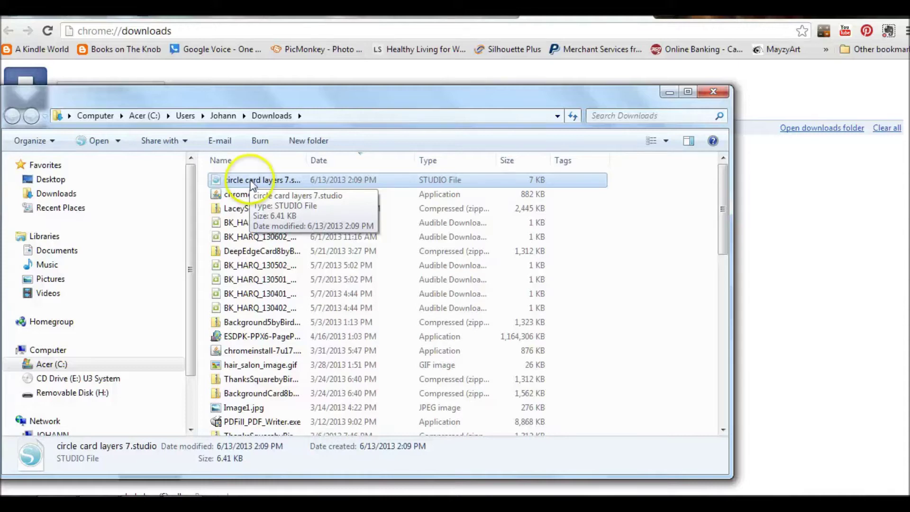
# - Open circle card layers 7.studio from Downloads in Silhouette Studio
pyautogui.click(251, 181)
pyautogui.click(252, 183)
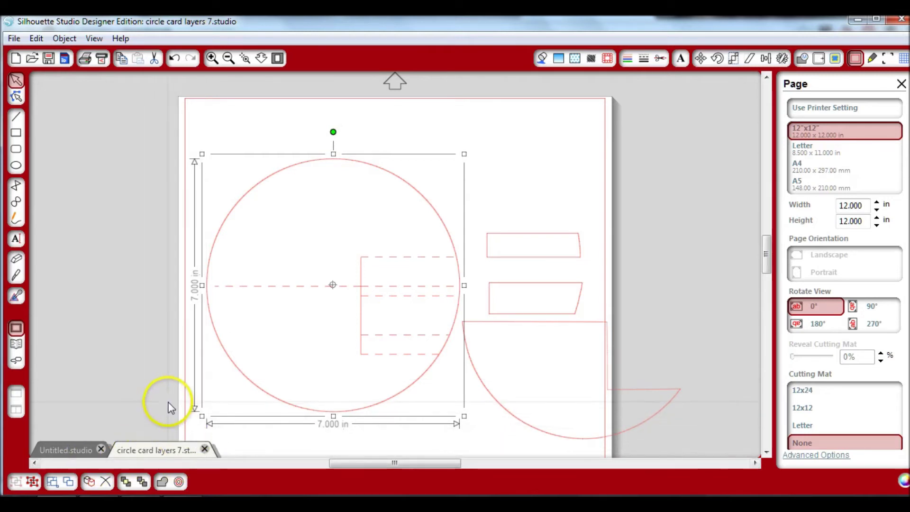
# - From the Untitled.studio tab, select circle card layers 7.studio on Removable Disk (H:) in File > Open
pyautogui.click(66, 450)
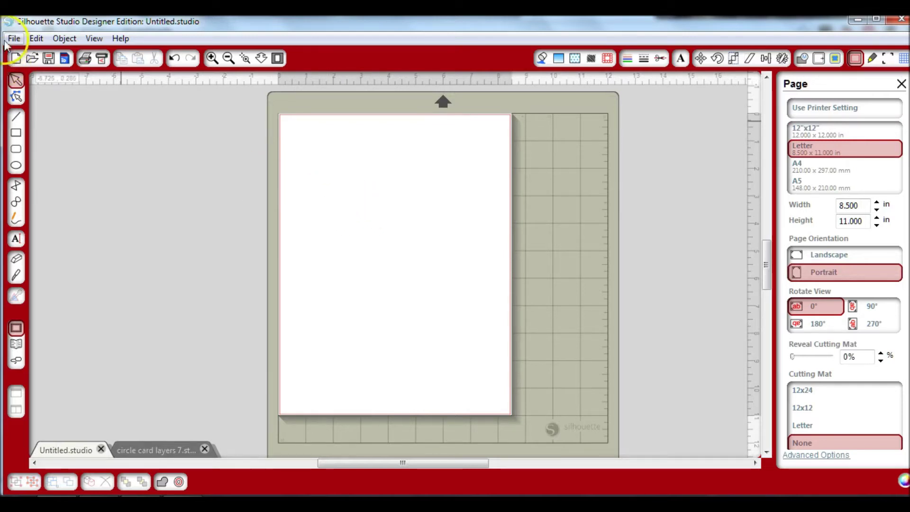
pyautogui.click(21, 43)
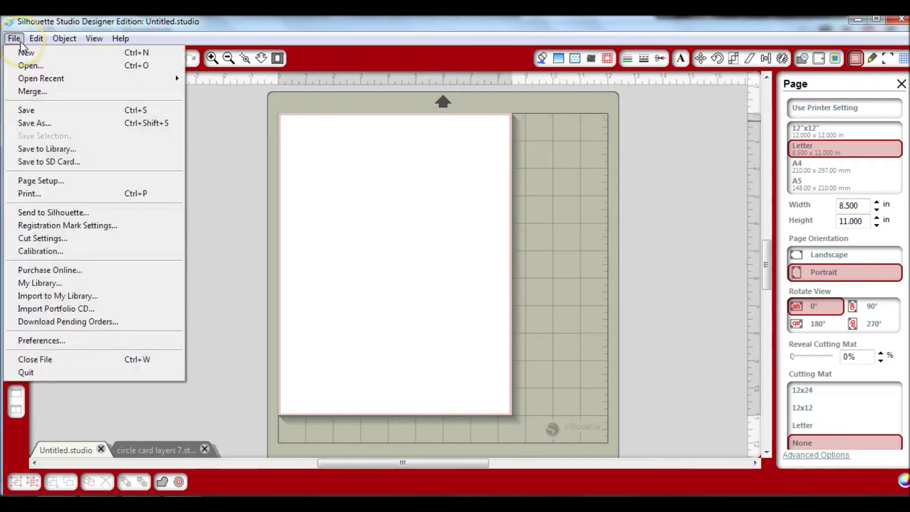
pyautogui.click(32, 65)
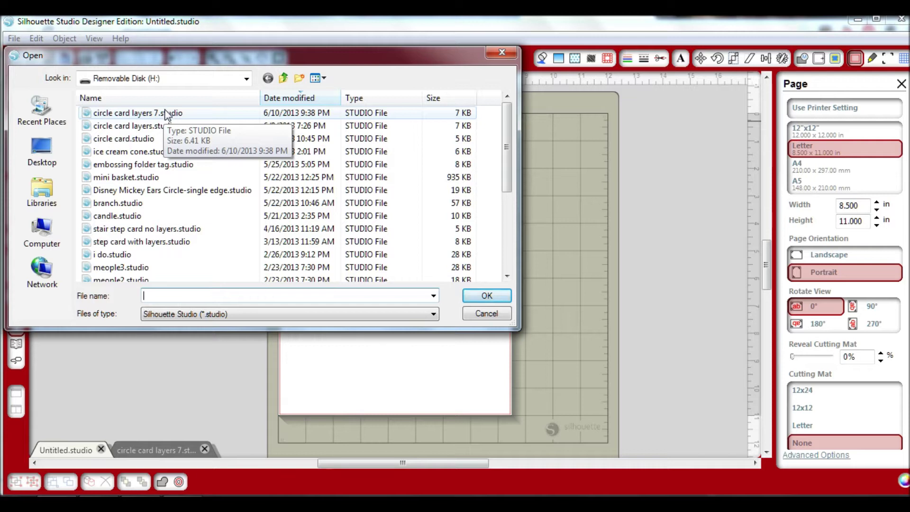
pyautogui.click(167, 114)
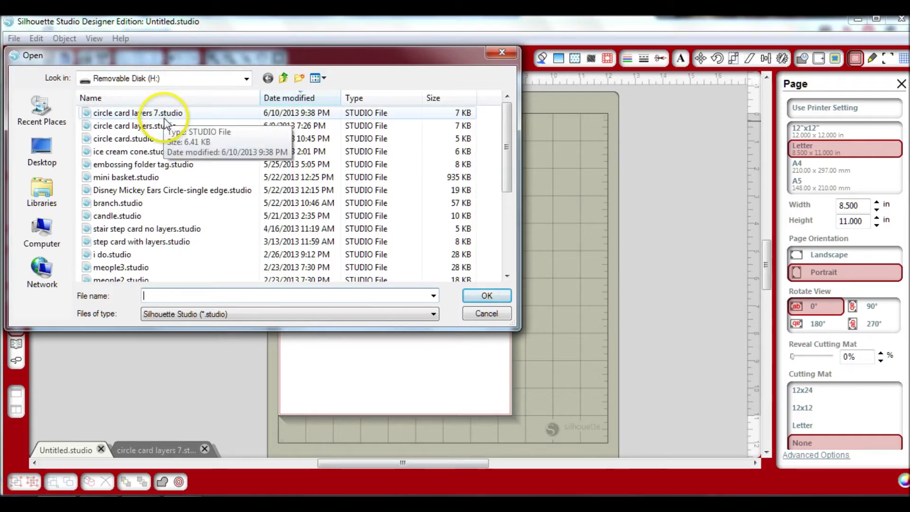
# - Open circle card layers 7.studio as a new document and compare both circle card copies
pyautogui.doubleClick(165, 117)
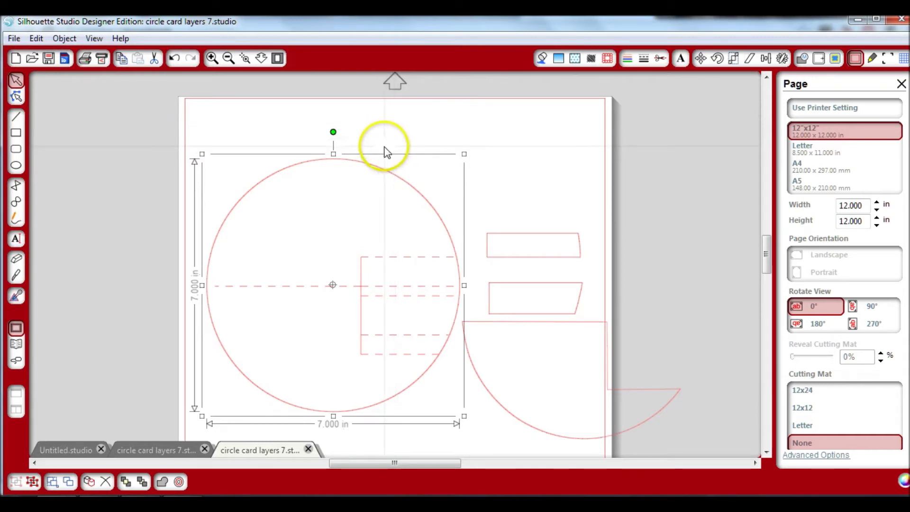
pyautogui.click(156, 450)
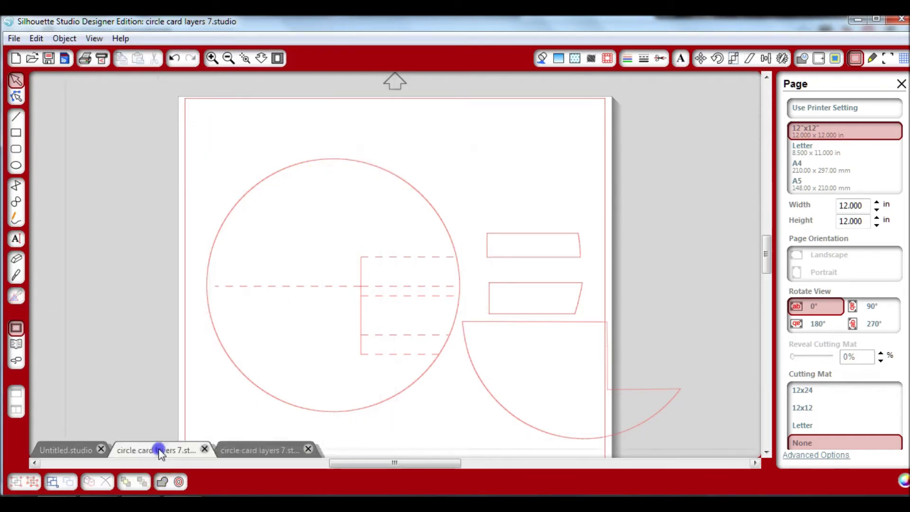
pyautogui.click(230, 451)
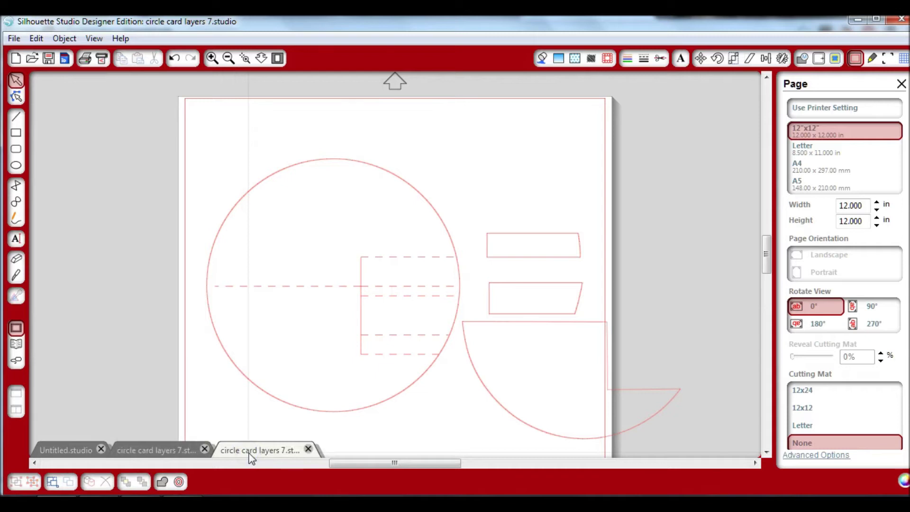
pyautogui.click(487, 289)
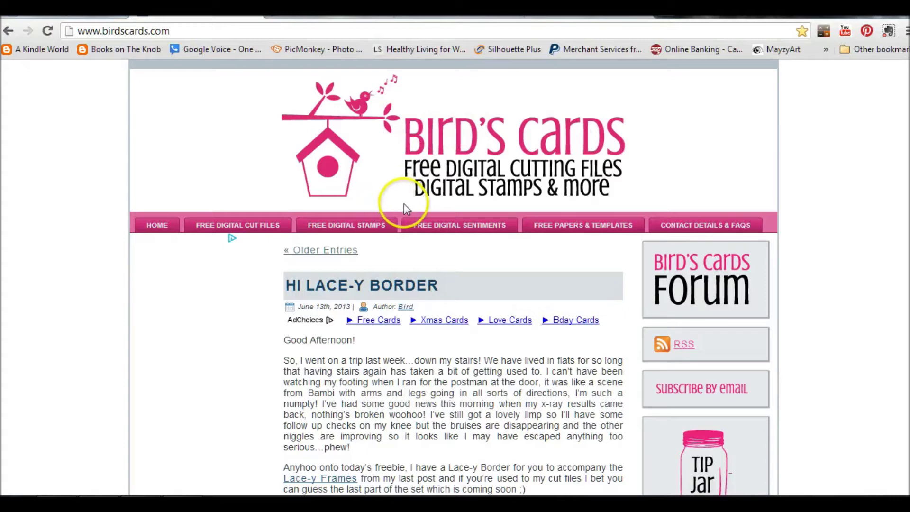
# - Download LaceyBorder1byBird.zip from Bird's Cards and show Chrome's full downloads list
pyautogui.scroll(-3, 842, 345)
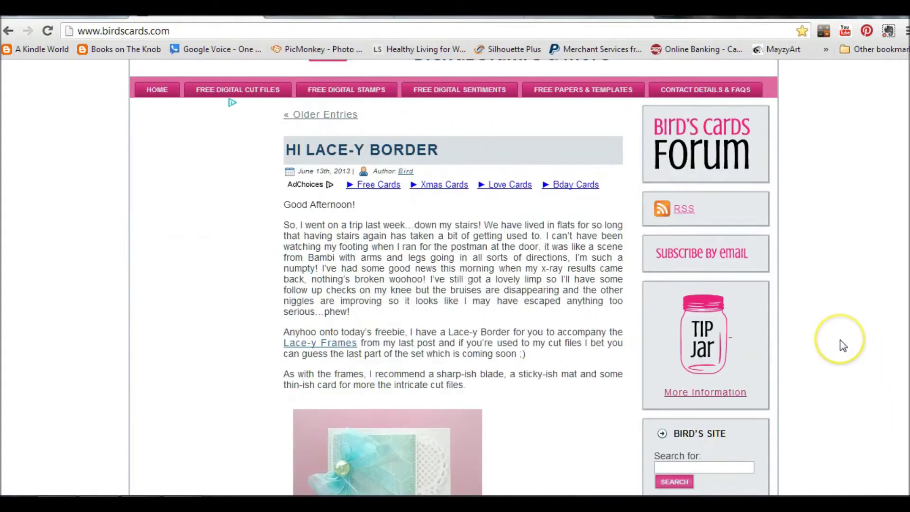
pyautogui.scroll(-3, 843, 345)
pyautogui.scroll(-2, 842, 345)
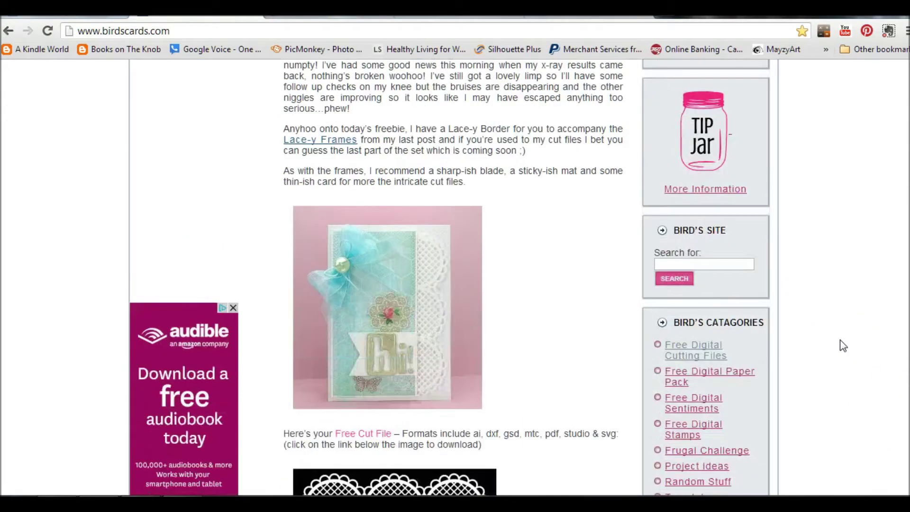
pyautogui.scroll(-4, 843, 346)
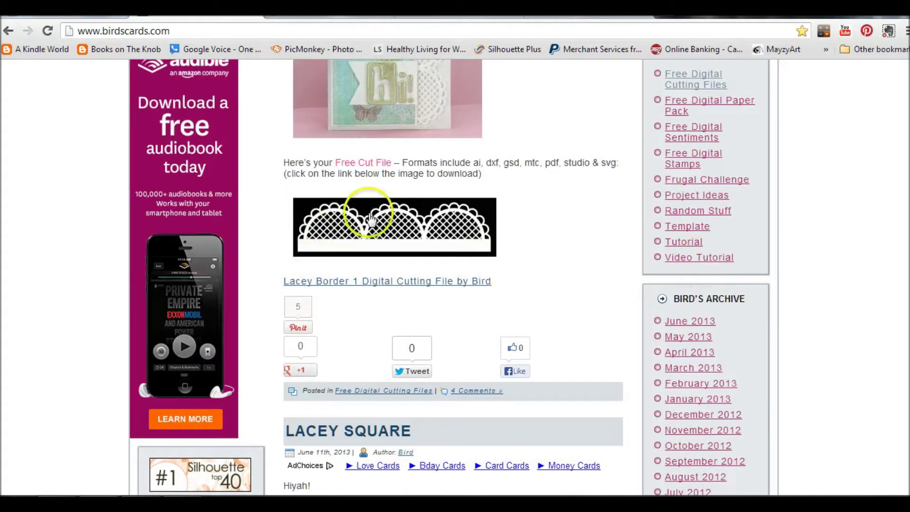
pyautogui.click(404, 286)
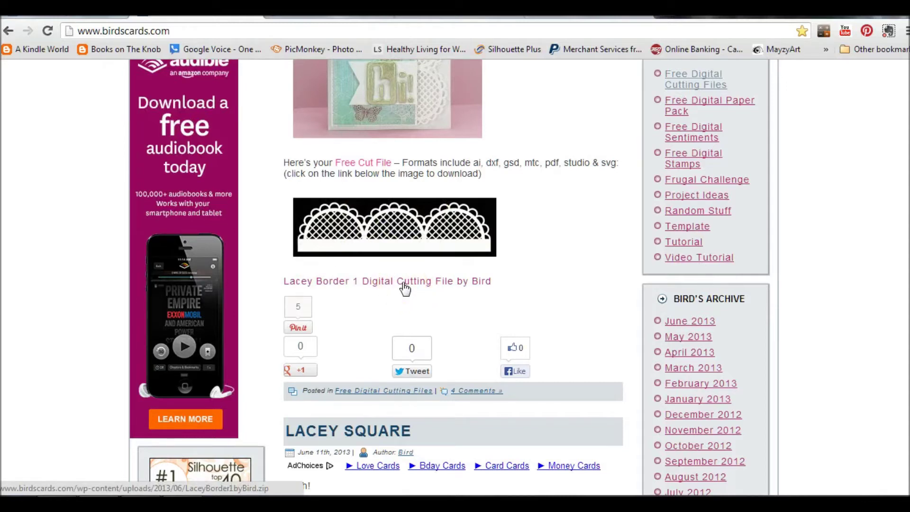
pyautogui.click(405, 286)
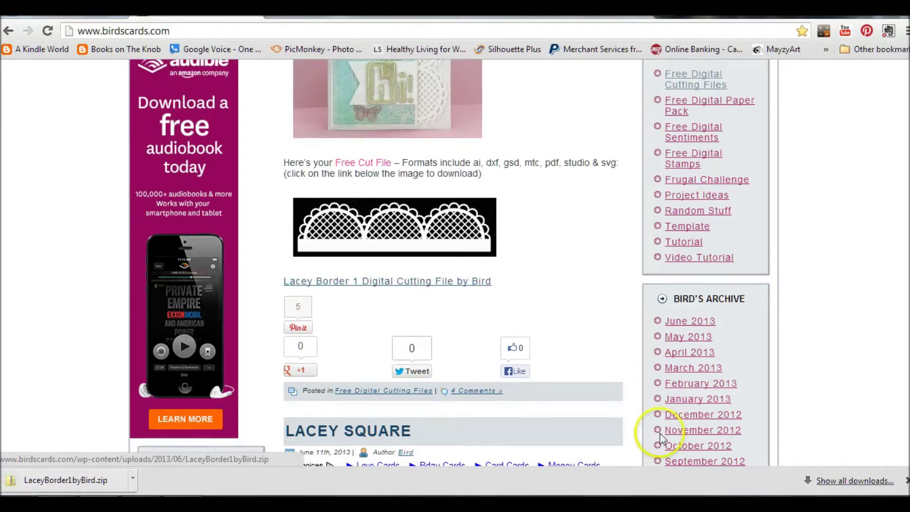
pyautogui.click(857, 481)
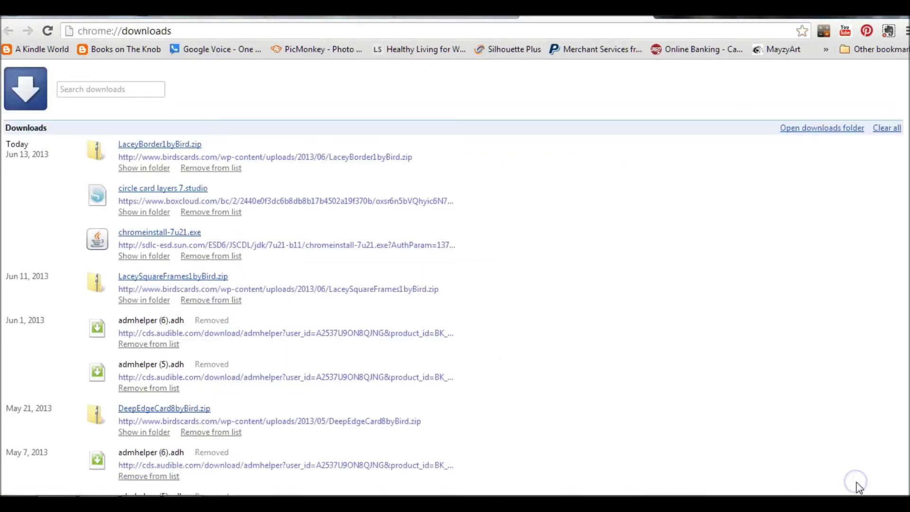
# - Show LaceyBorder1byBird.zip in the Downloads folder from Chrome
pyautogui.click(159, 177)
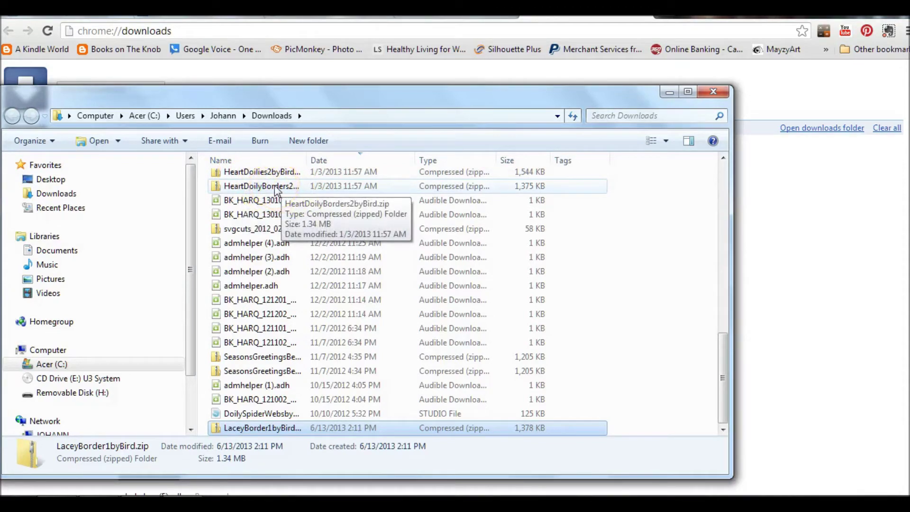
# - Copy HeartDoilyBorders2byBird.svg from its zip into Documents, then close the Explorer window
pyautogui.doubleClick(277, 187)
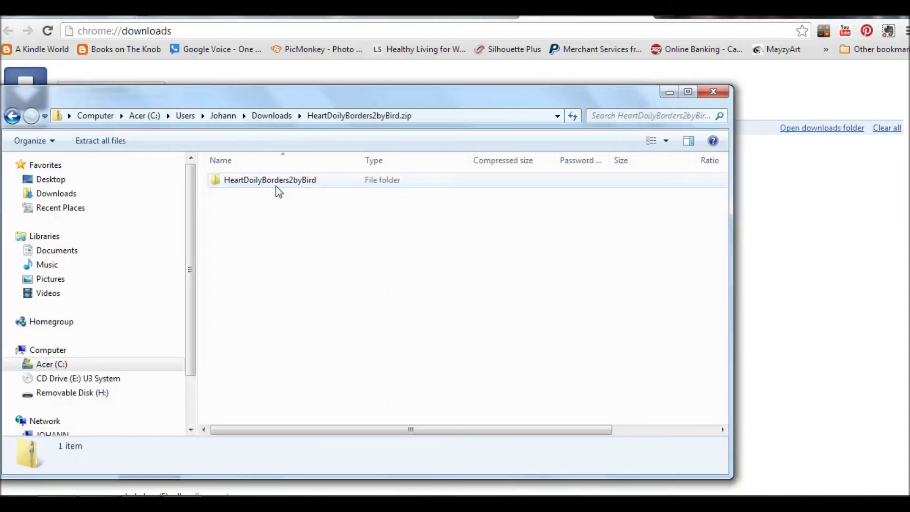
pyautogui.doubleClick(276, 186)
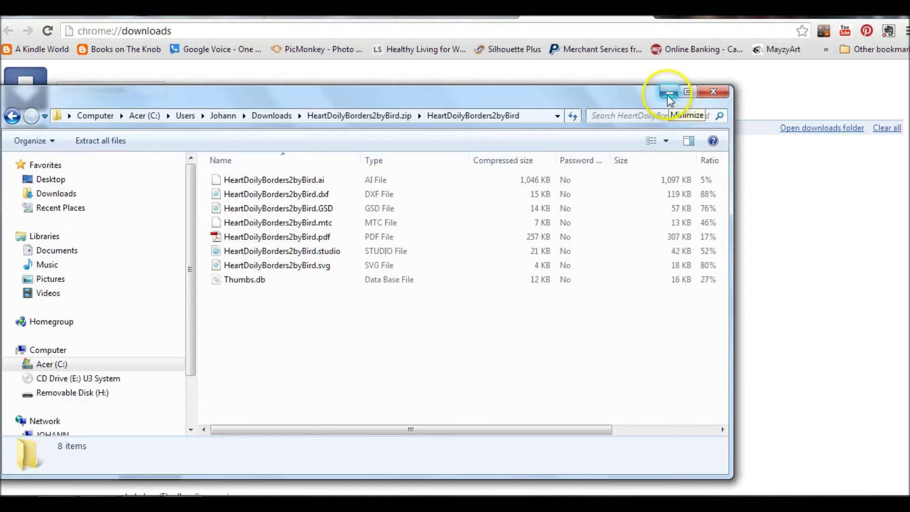
pyautogui.click(308, 273)
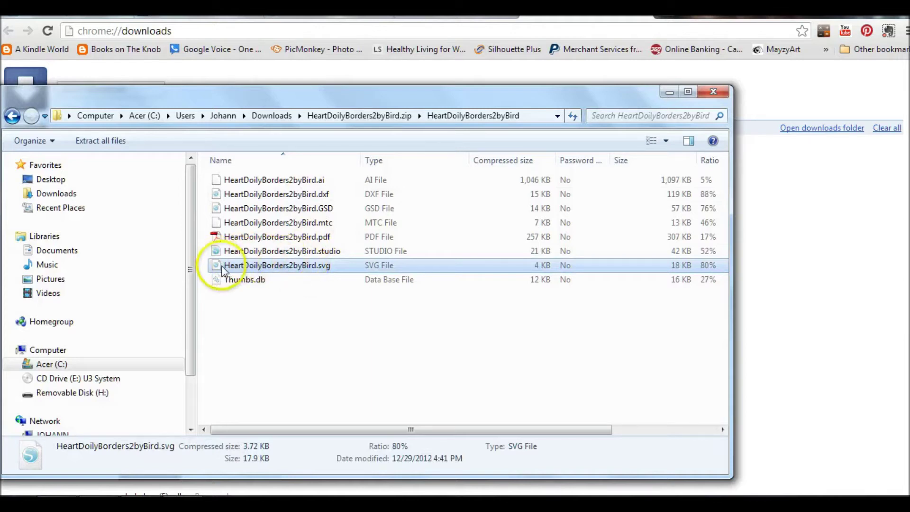
pyautogui.moveTo(224, 268); pyautogui.dragTo(76, 255)
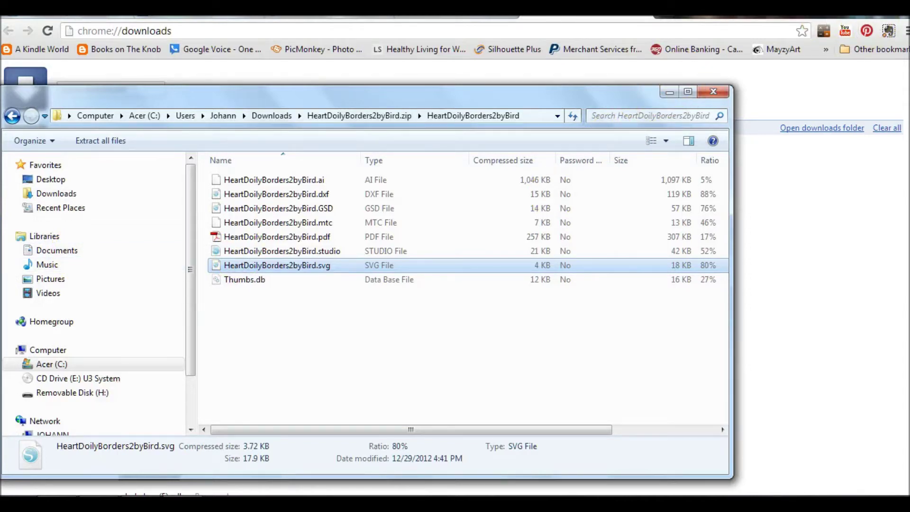
pyautogui.hotkey('alt', 'F4')
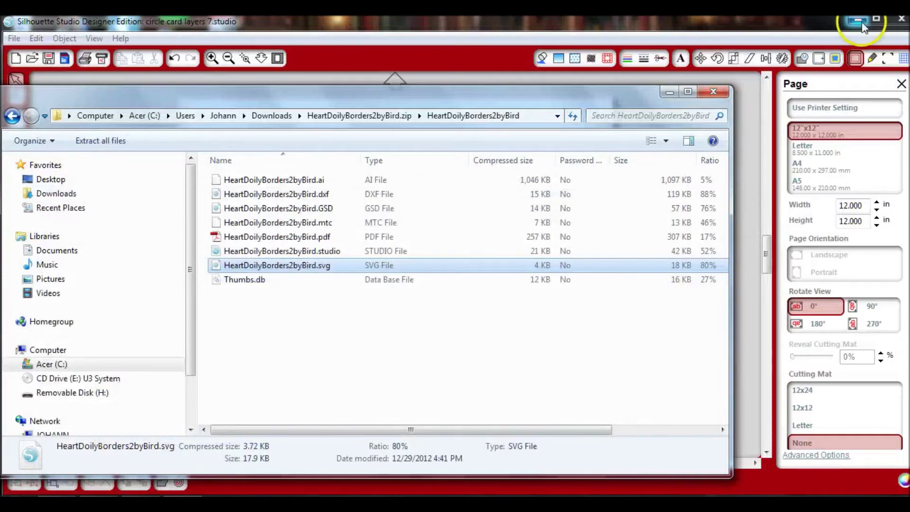
# - Hide Chrome and the zip window, launch Inkscape from the desktop, and stretch it full screen
pyautogui.click(859, 21)
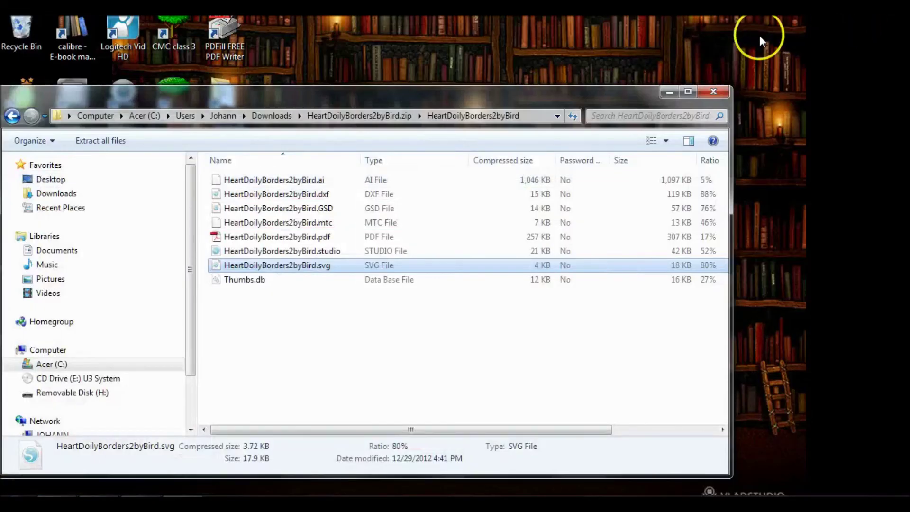
pyautogui.click(669, 92)
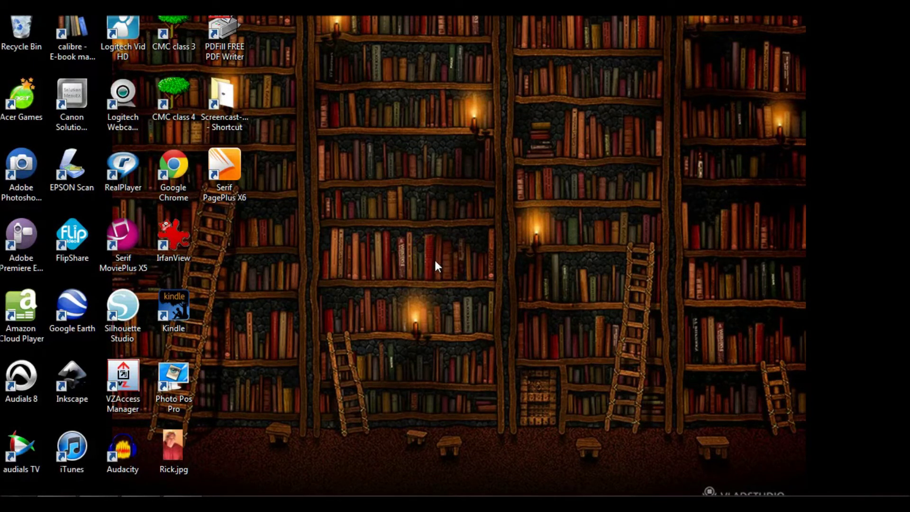
pyautogui.doubleClick(71, 374)
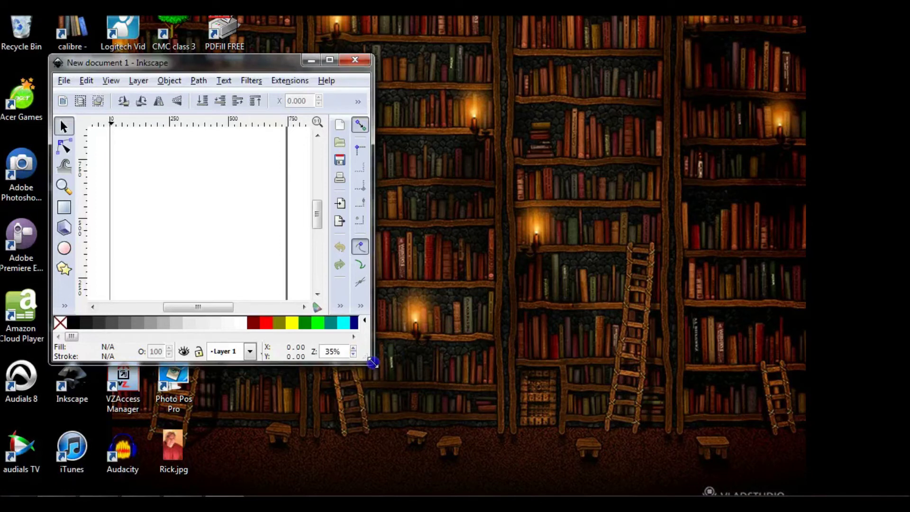
pyautogui.moveTo(373, 364); pyautogui.dragTo(818, 493)
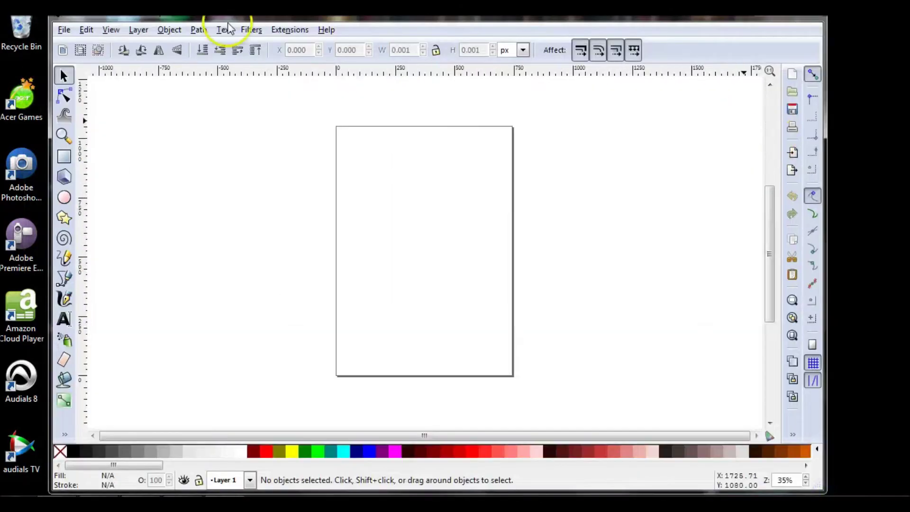
# - Open HeartDoilyBorders2byBird.svg from My Documents in Inkscape via File > Open
pyautogui.click(65, 30)
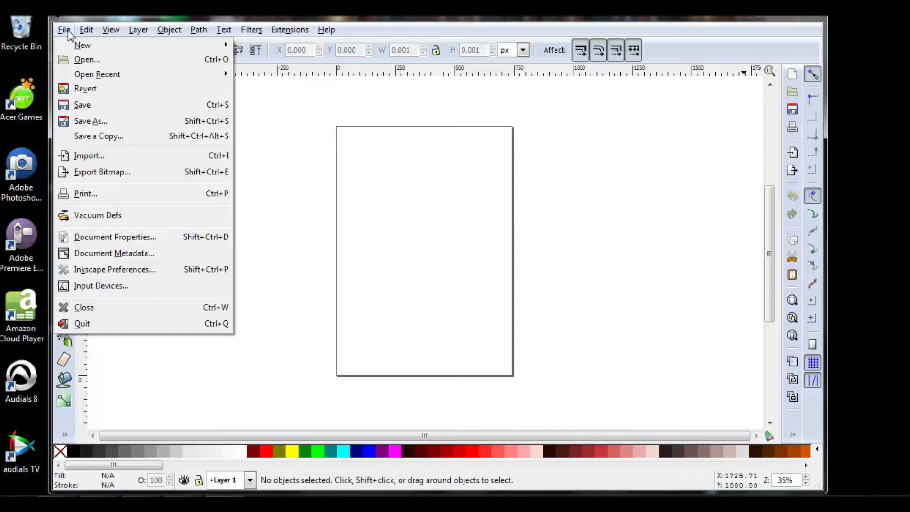
pyautogui.click(85, 61)
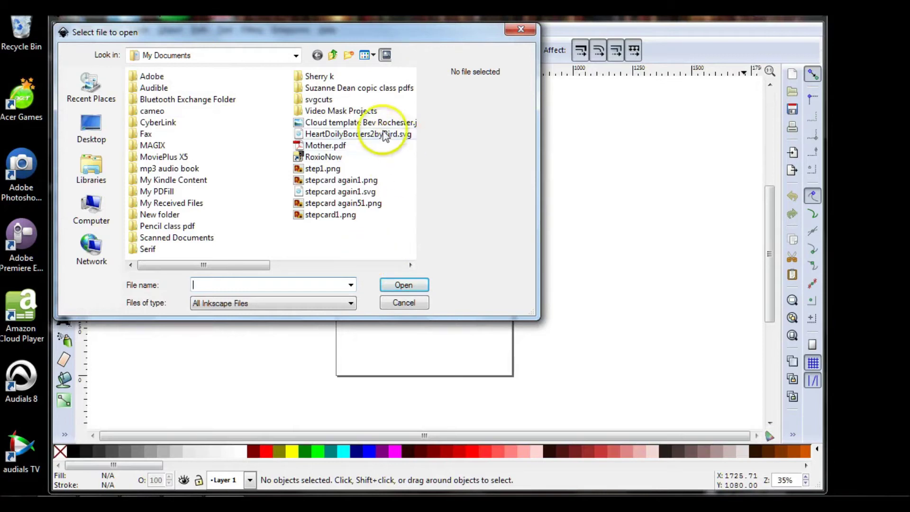
pyautogui.click(316, 135)
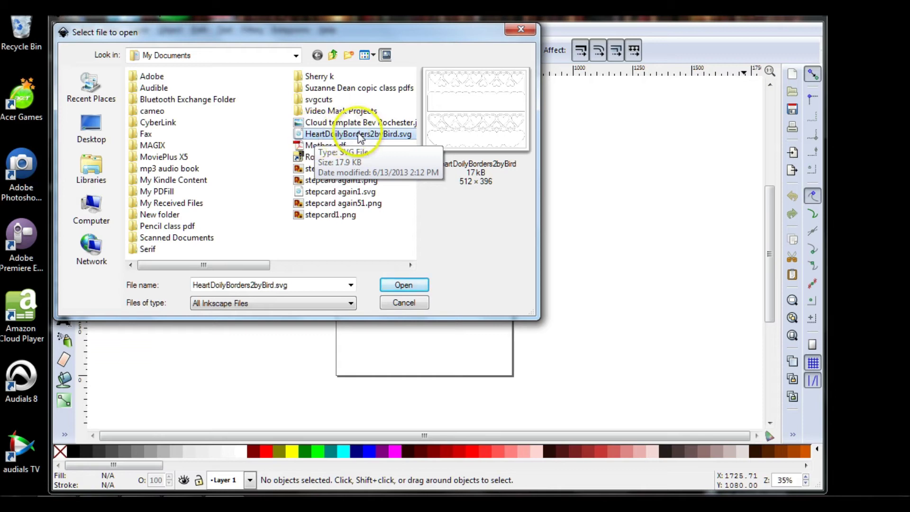
pyautogui.click(401, 286)
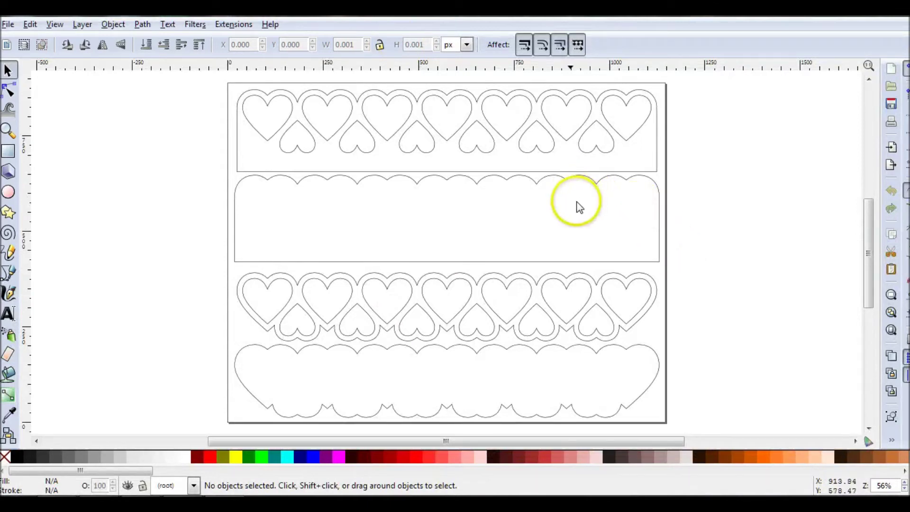
pyautogui.click(8, 25)
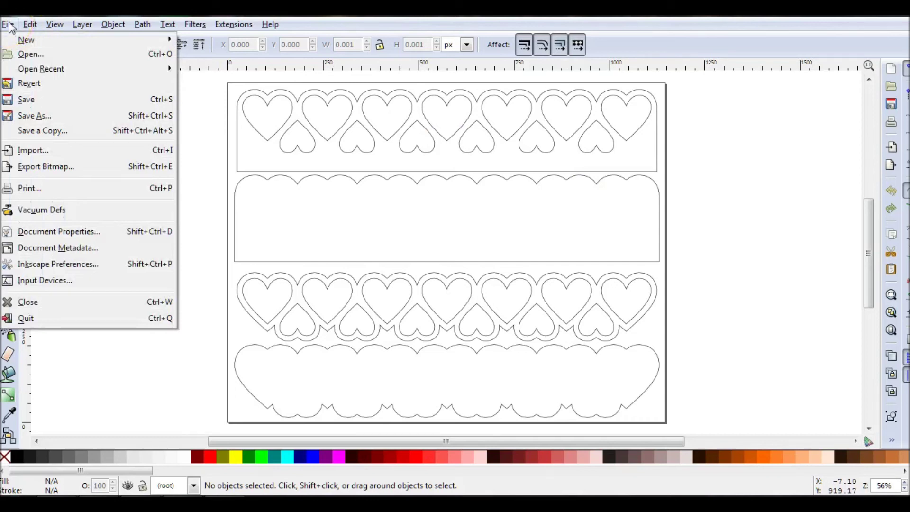
# - Save the borders as a Desktop Cutting Plotter (R13) DXF, accept the options, and minimize Inkscape
pyautogui.click(29, 119)
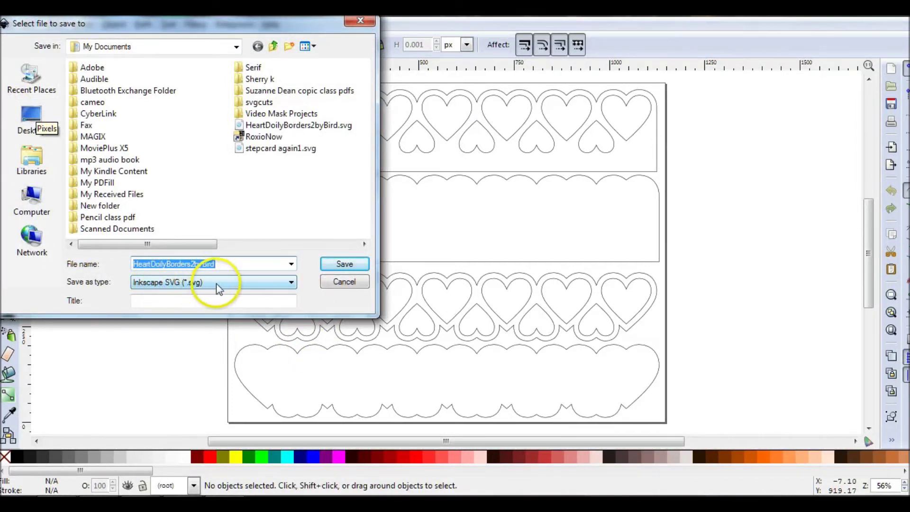
pyautogui.click(291, 282)
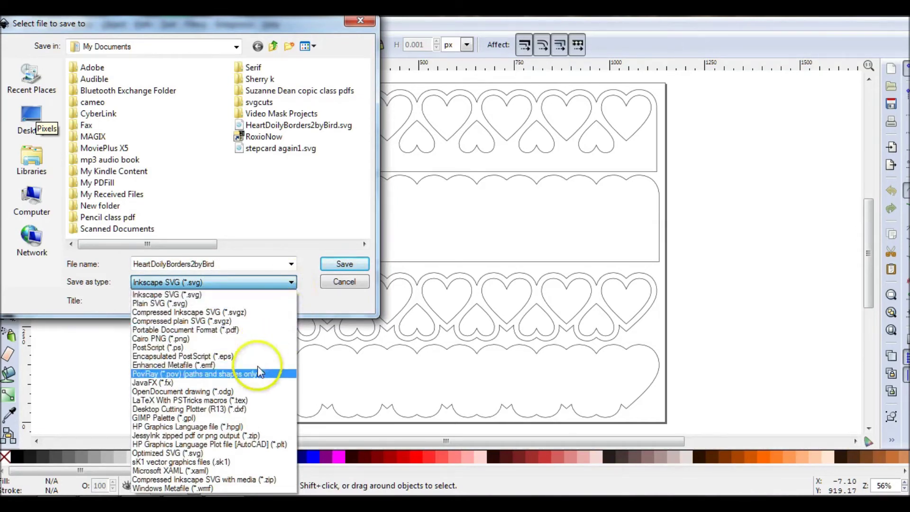
pyautogui.click(247, 410)
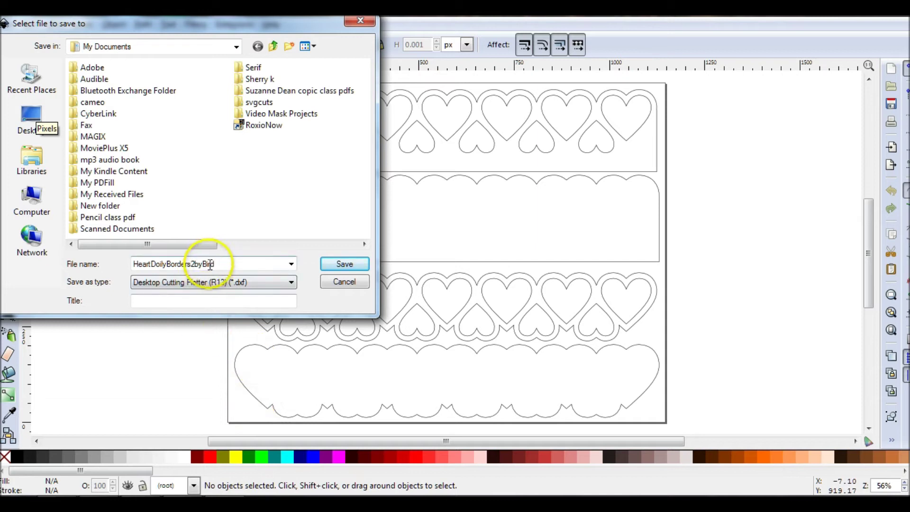
pyautogui.click(346, 264)
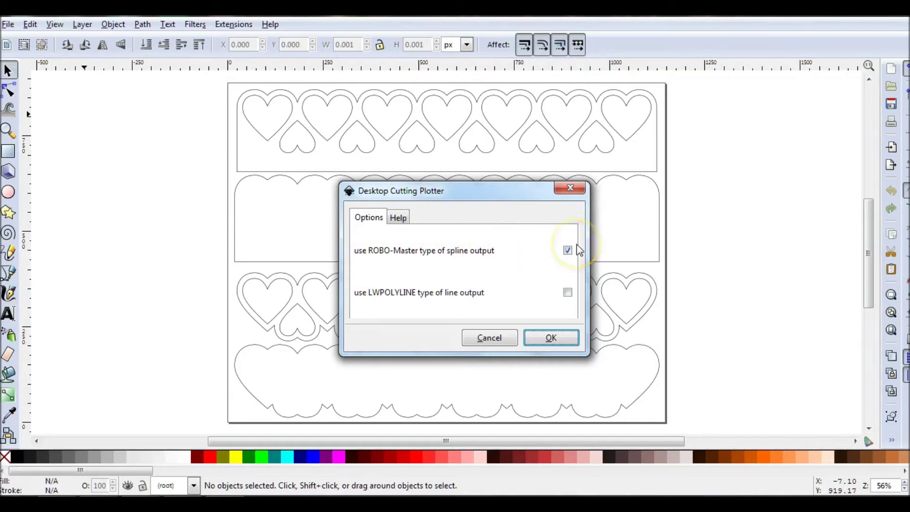
pyautogui.click(550, 338)
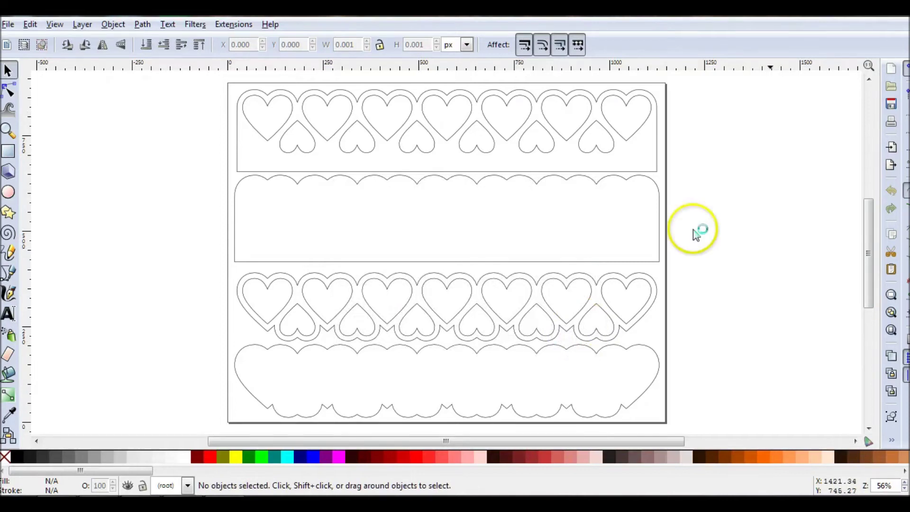
pyautogui.hotkey('ctrl', 's')
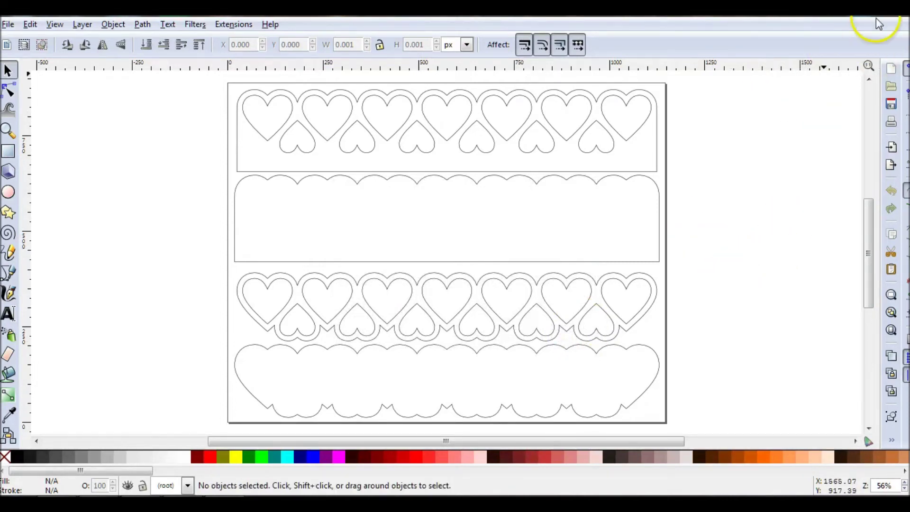
pyautogui.press('super+d')
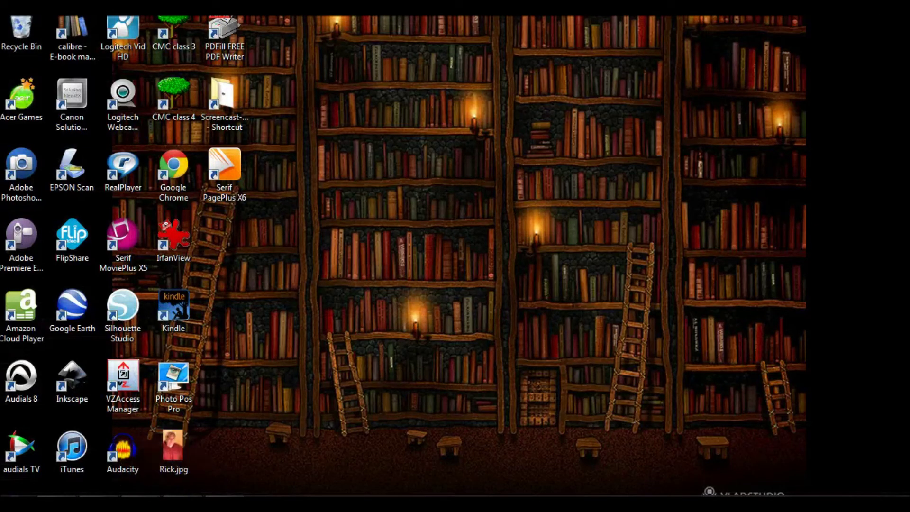
# - In Silhouette Studio's Untitled document, start File > Open and go to the Documents library
pyautogui.click(57, 474)
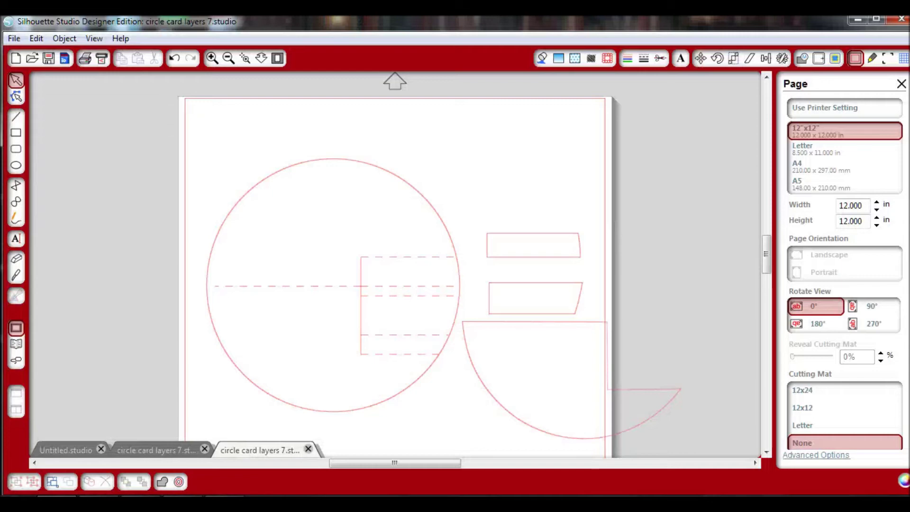
pyautogui.click(65, 449)
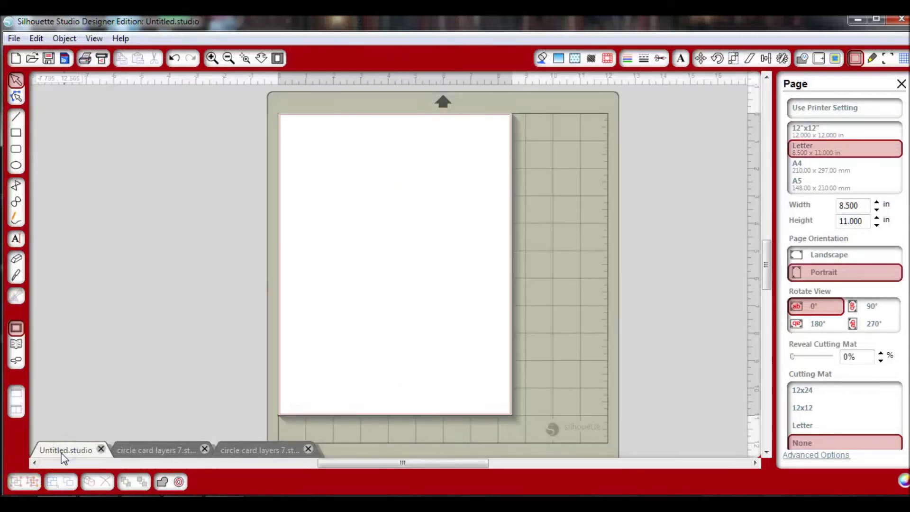
pyautogui.click(16, 38)
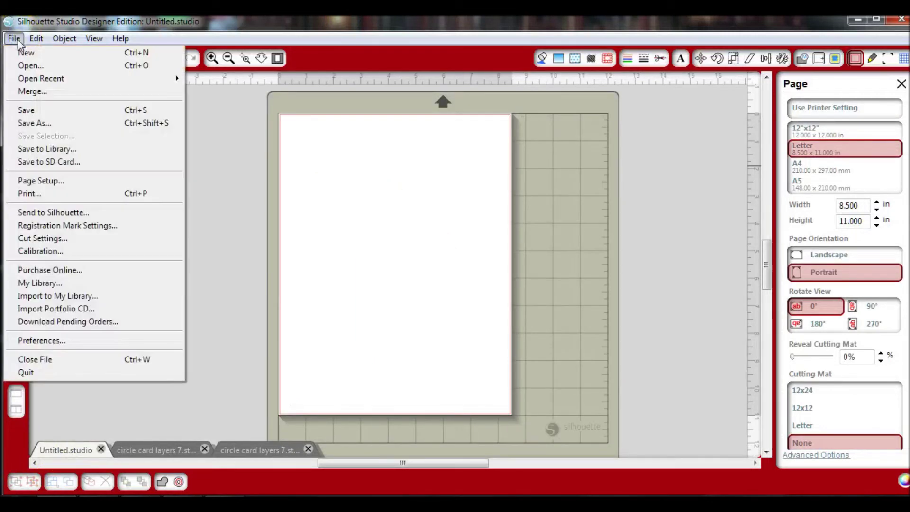
pyautogui.click(30, 66)
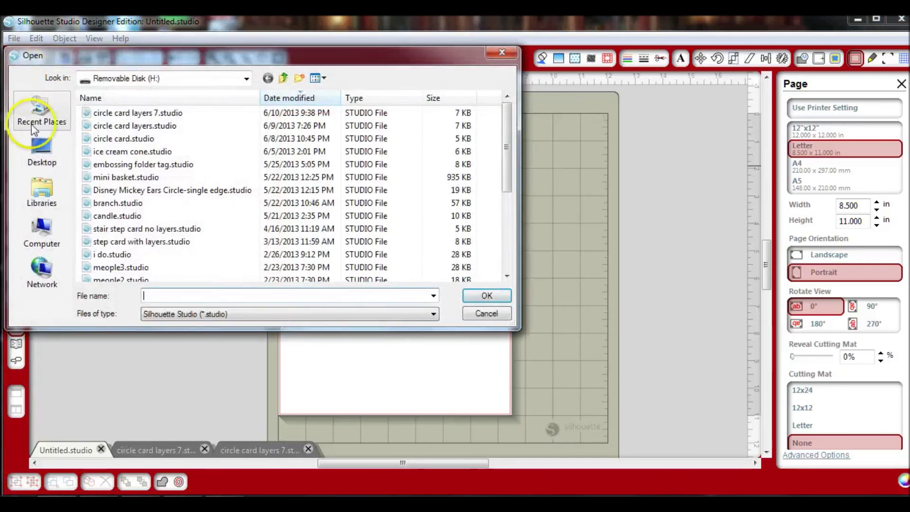
pyautogui.click(54, 209)
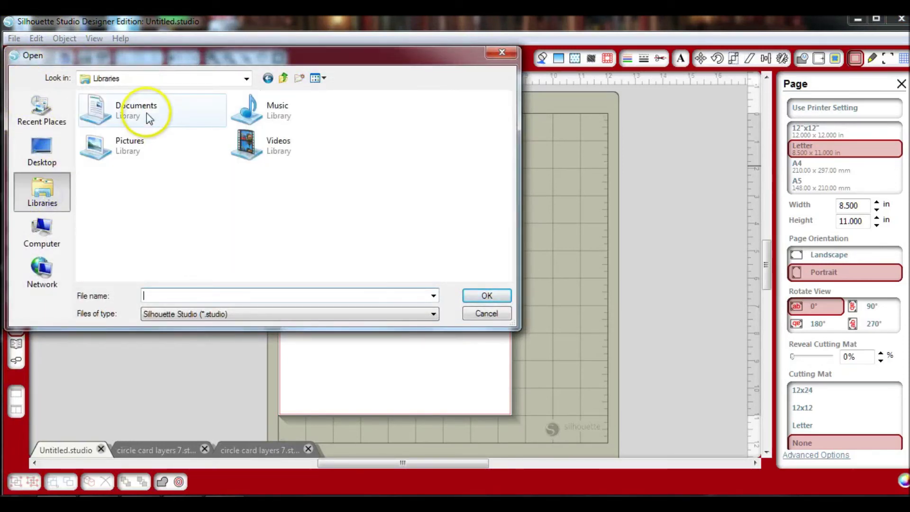
pyautogui.doubleClick(146, 113)
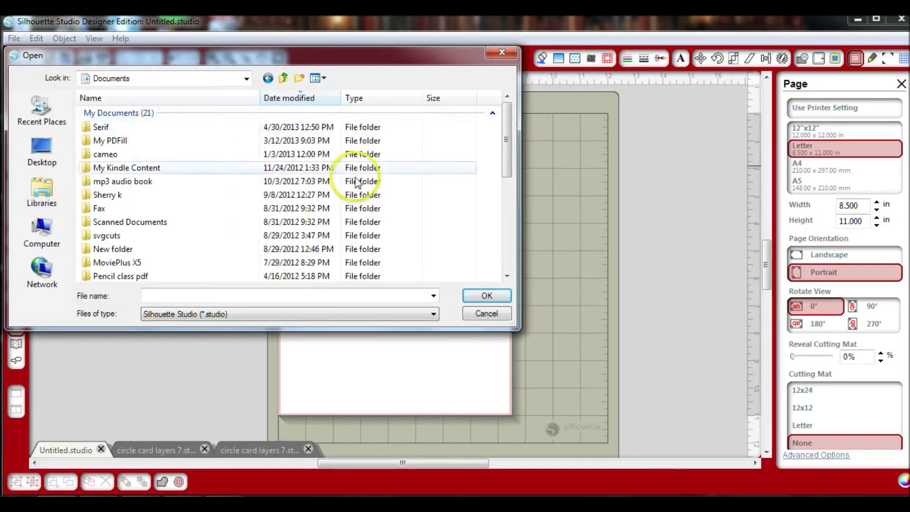
# - Show All Files, sort by date modified, and open HeartDoilyBorders2byBird.dxf
pyautogui.click(434, 314)
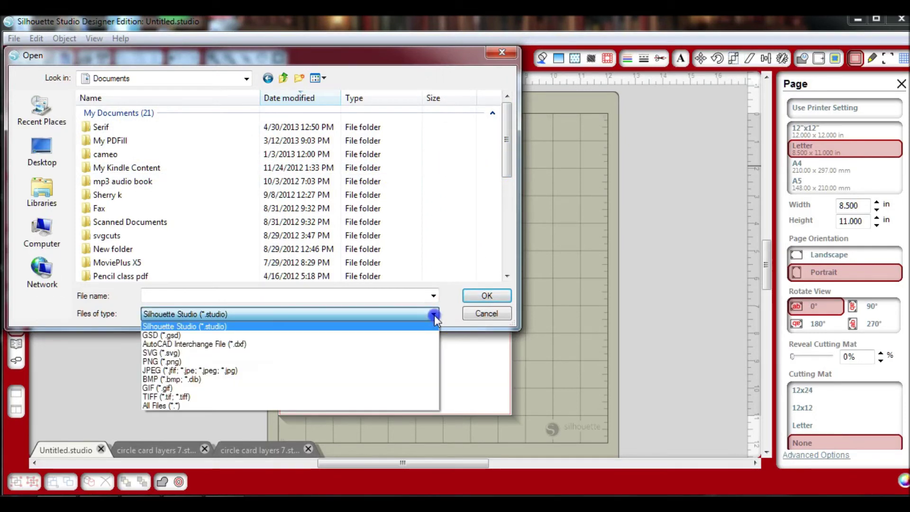
pyautogui.click(187, 405)
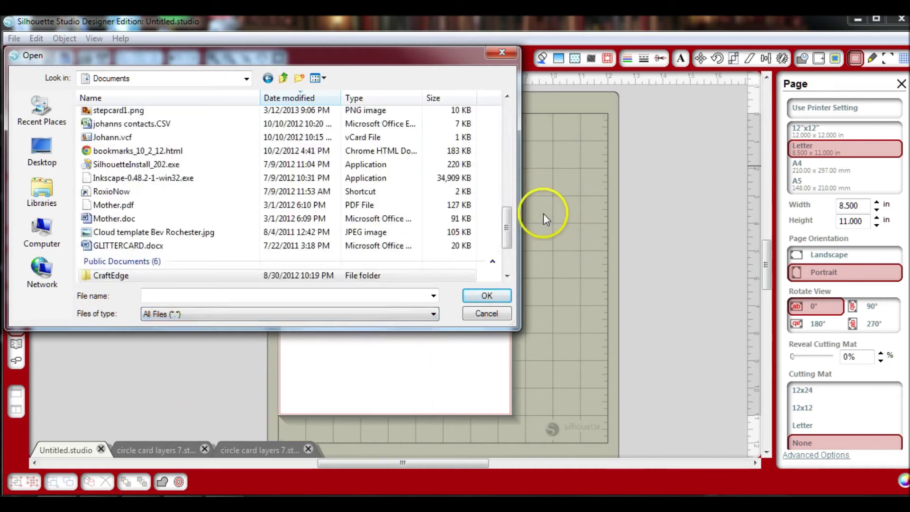
pyautogui.click(283, 100)
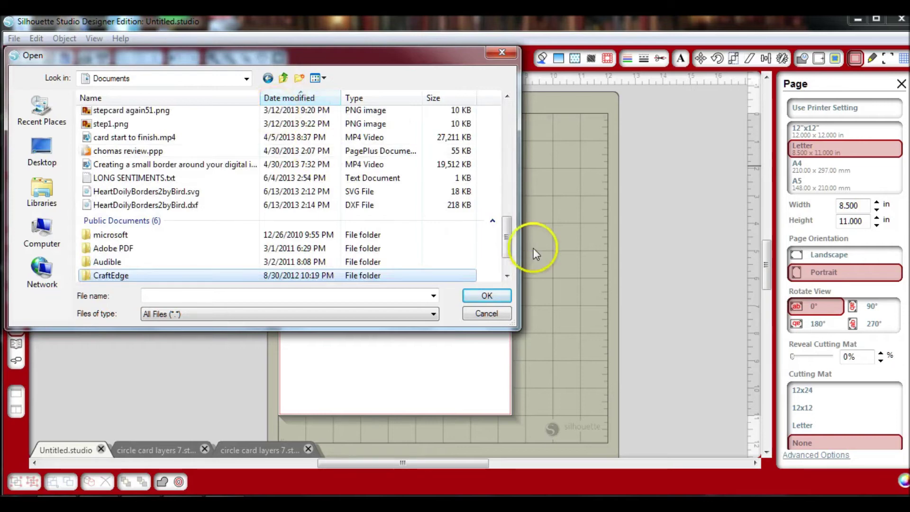
pyautogui.moveTo(514, 237); pyautogui.dragTo(539, 227)
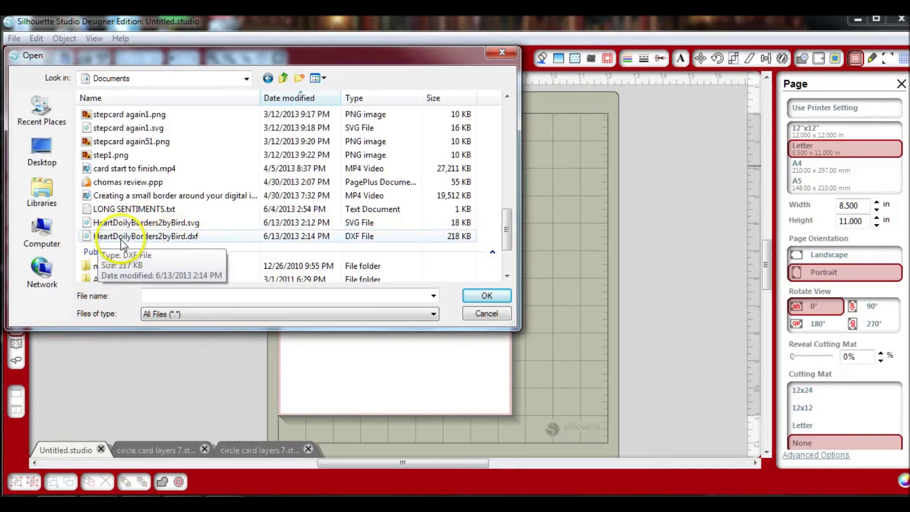
pyautogui.doubleClick(192, 237)
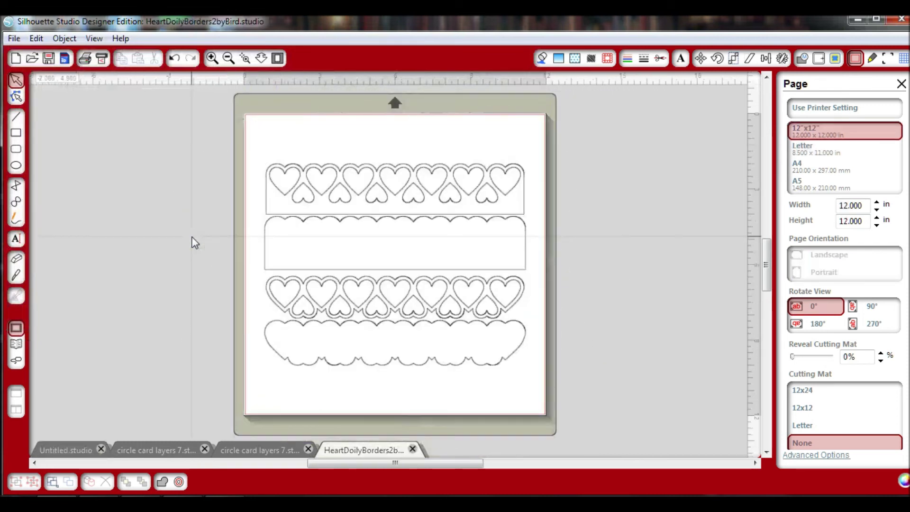
pyautogui.click(179, 237)
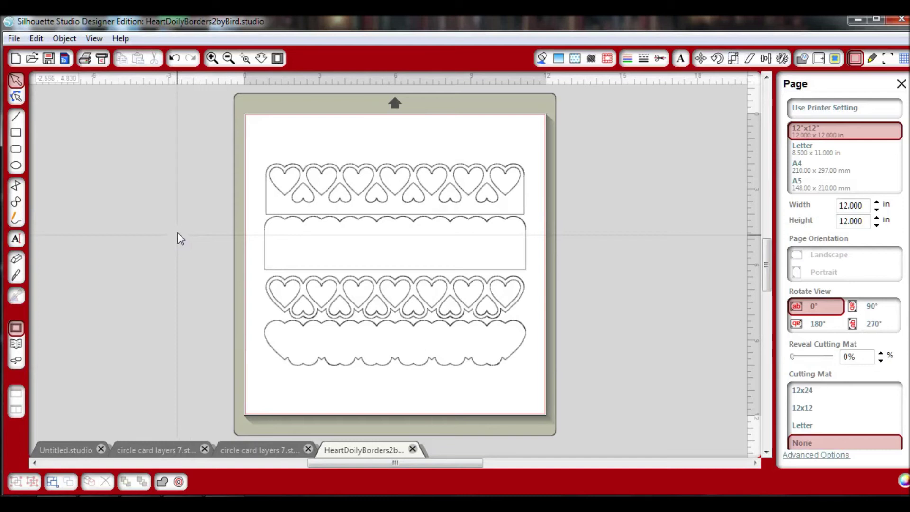
pyautogui.click(179, 229)
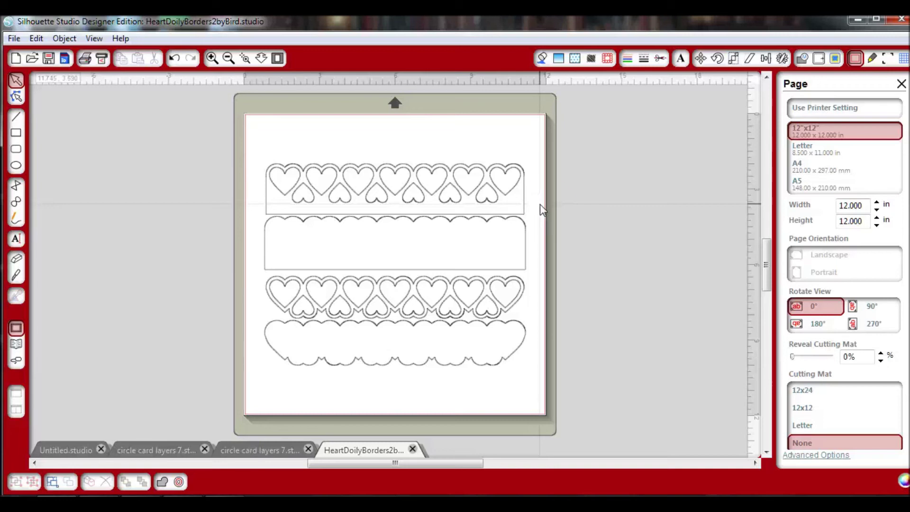
pyautogui.click(549, 207)
# - Select the grouped heart doily borders, measuring 10.355 by 8.000 in
pyautogui.click(550, 207)
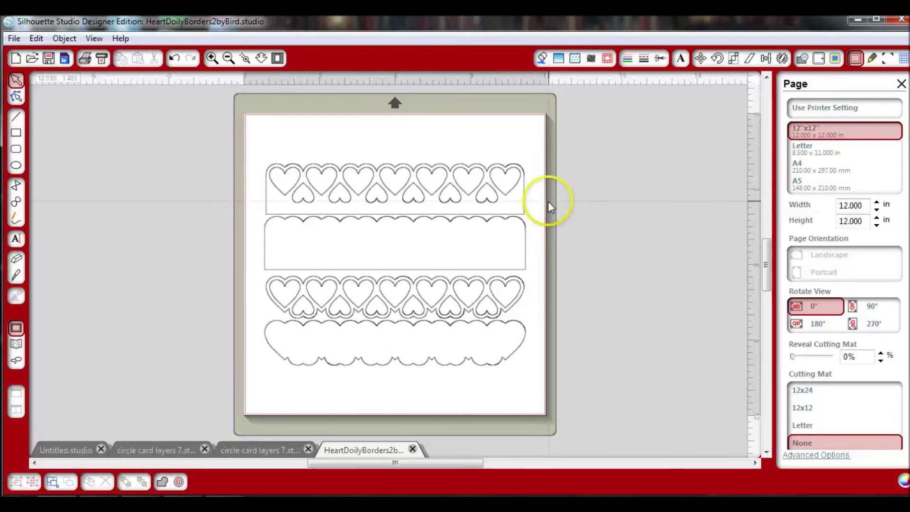
pyautogui.click(539, 238)
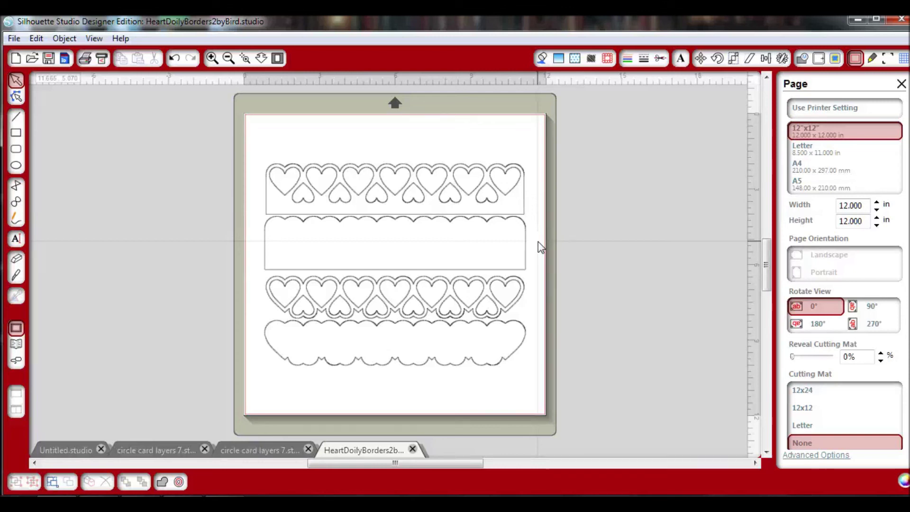
pyautogui.click(523, 198)
pyautogui.click(519, 172)
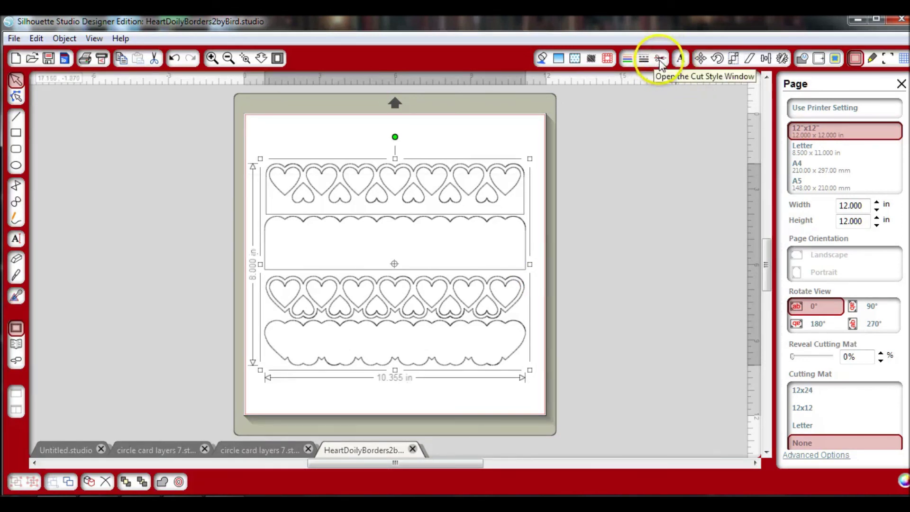
# - In the Cut Style panel, switch the heart doily borders from No Cut to Cut
pyautogui.click(660, 60)
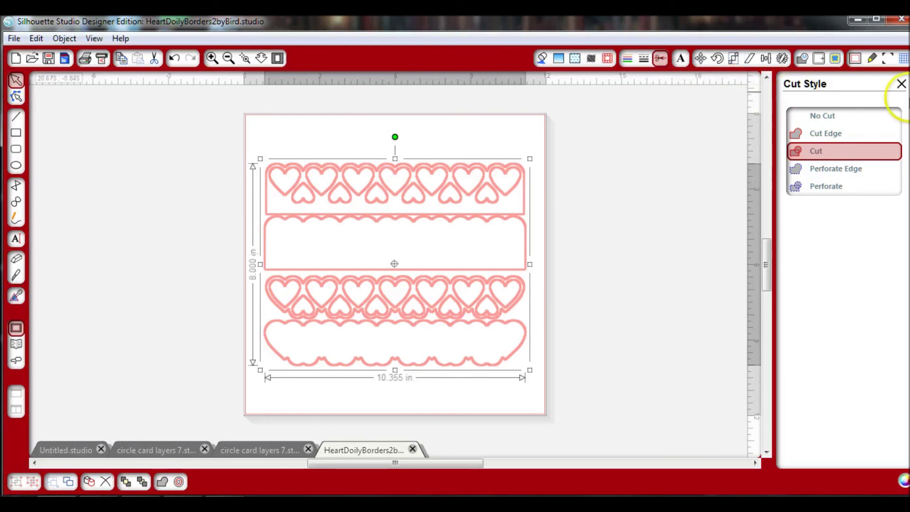
pyautogui.click(827, 118)
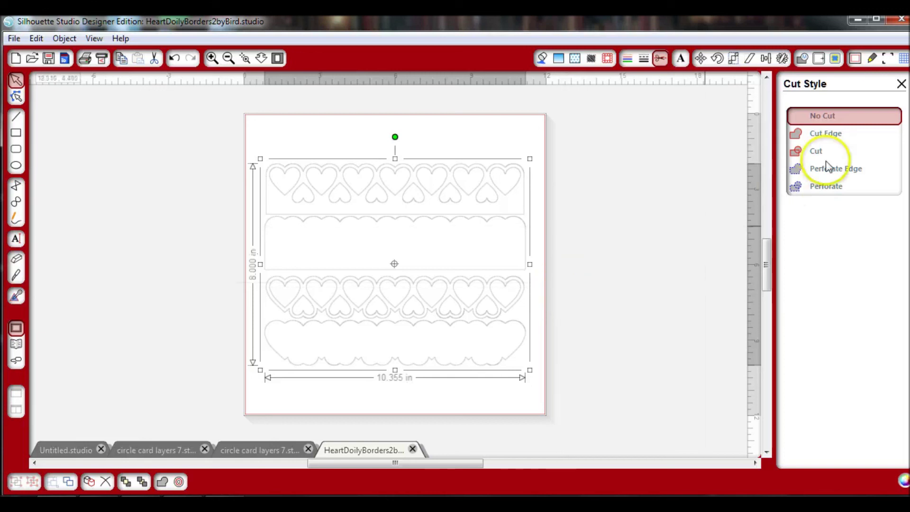
pyautogui.click(817, 152)
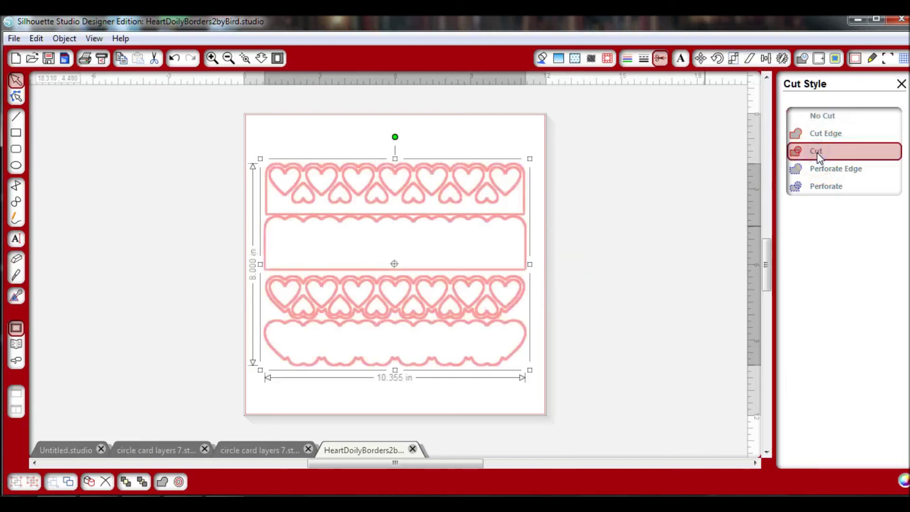
pyautogui.click(830, 138)
pyautogui.click(859, 20)
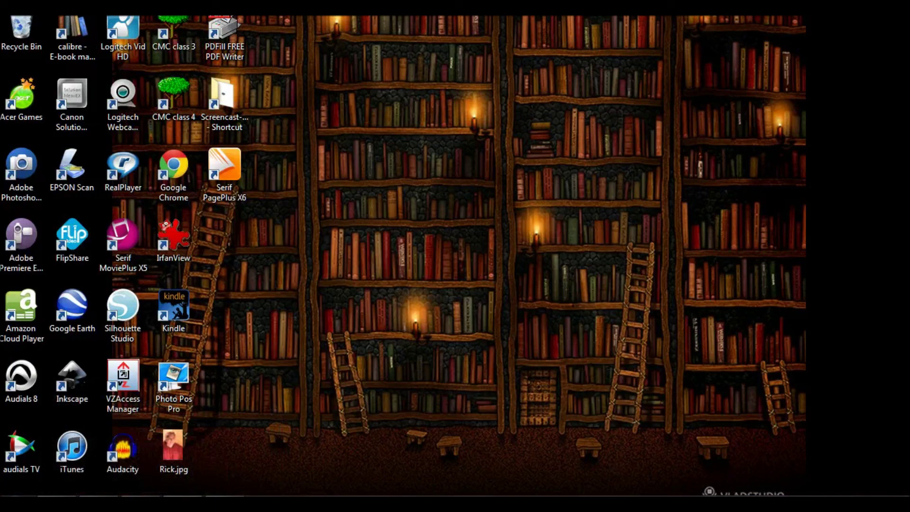
pyautogui.click(99, 441)
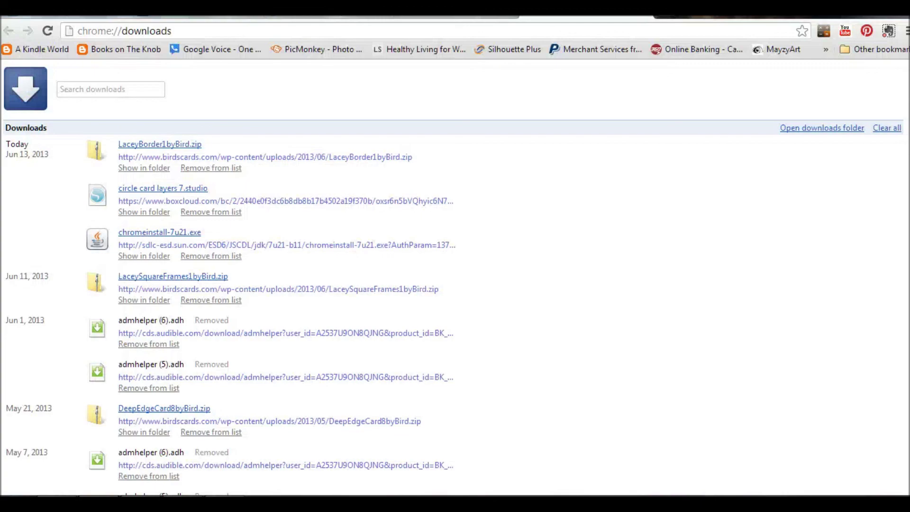
pyautogui.click(59, 481)
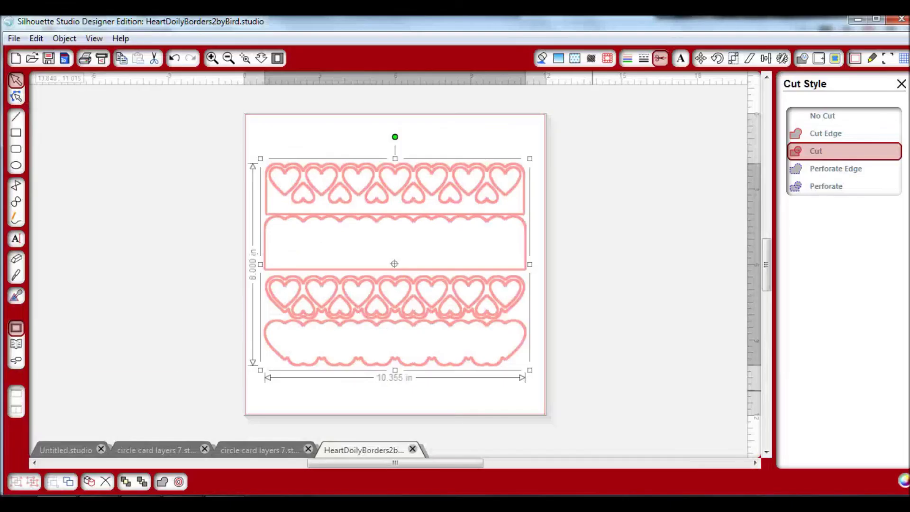